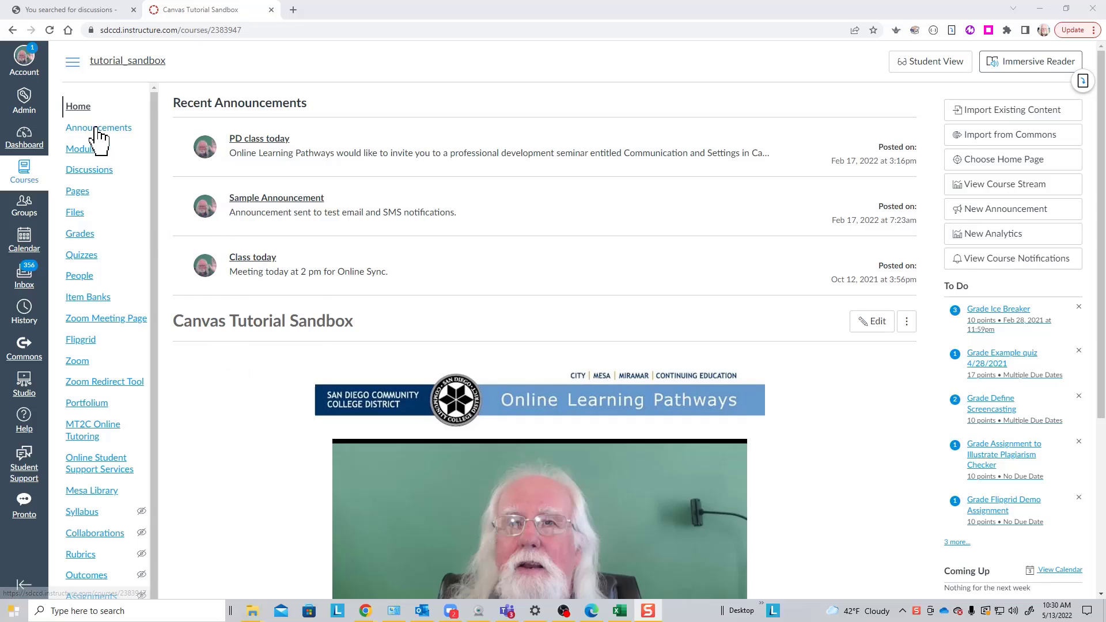
Create a new discussion topic in the sandbox course and title it 'Q&A Forum'
left_click(86, 174)
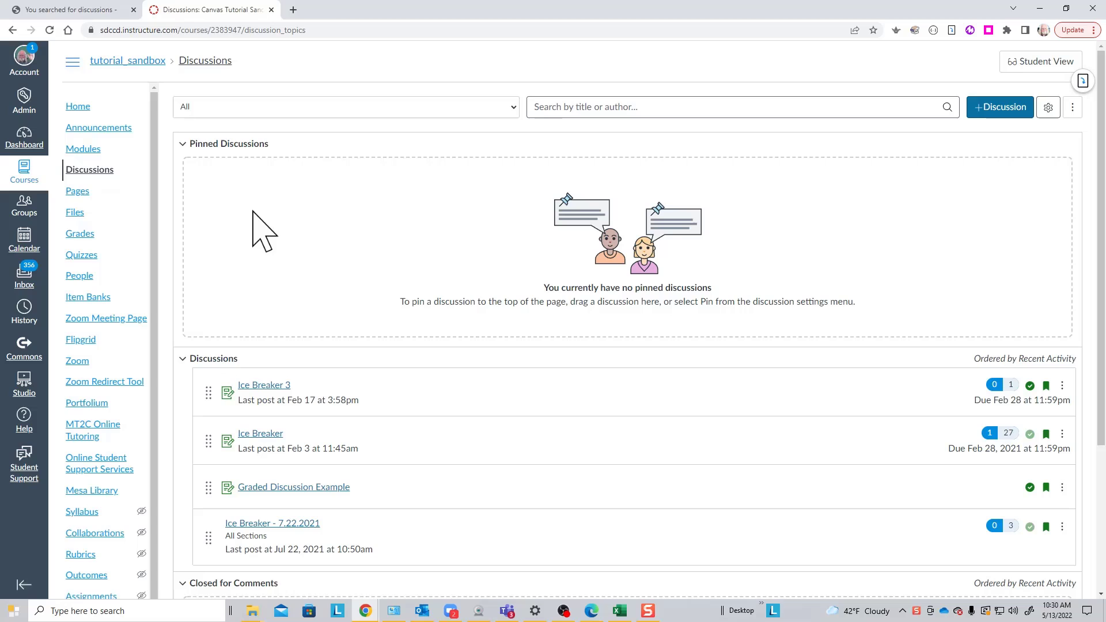
left_click(1002, 113)
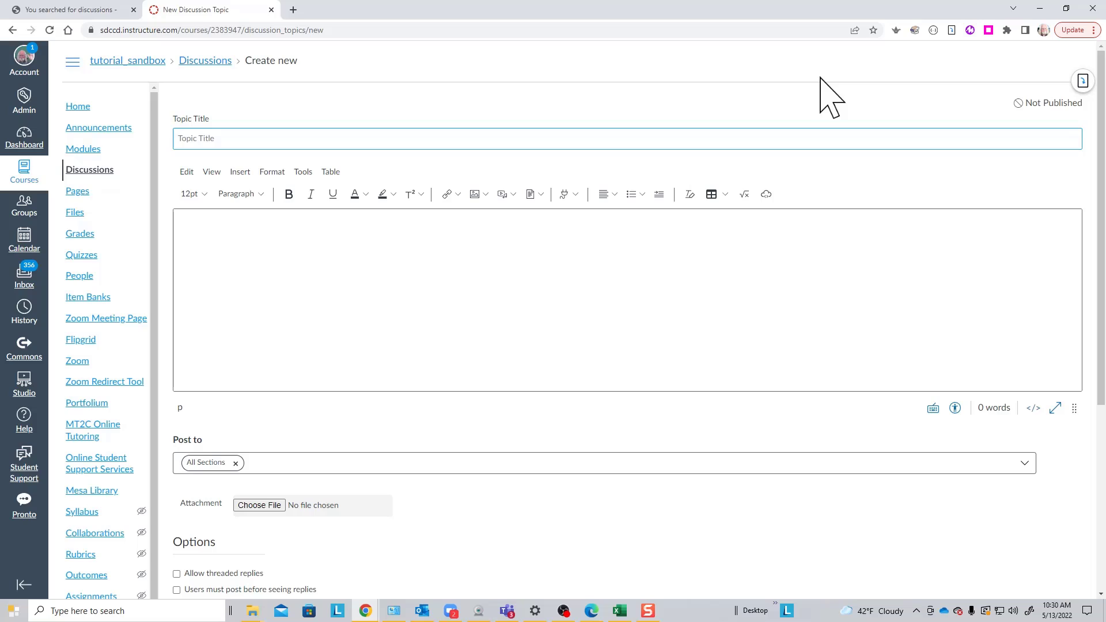
type("Q&A FOr")
key("BackSpace")
key("BackSpace")
Write the description 'Use this forum to ask questions about the course. Please feel free to help out your p…'
type("um")
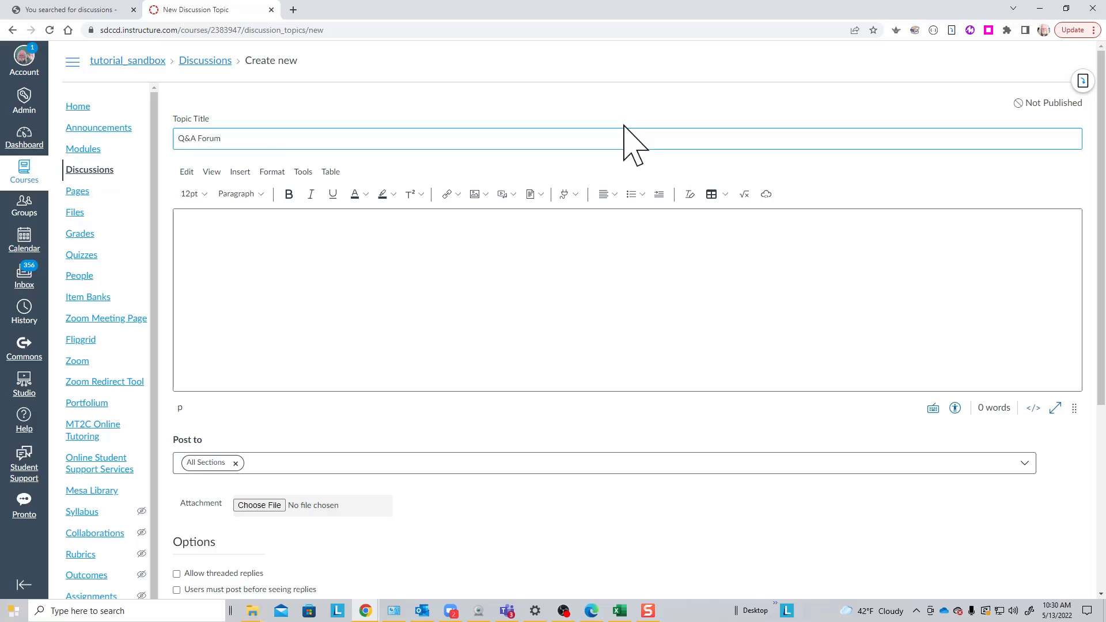
left_click(304, 242)
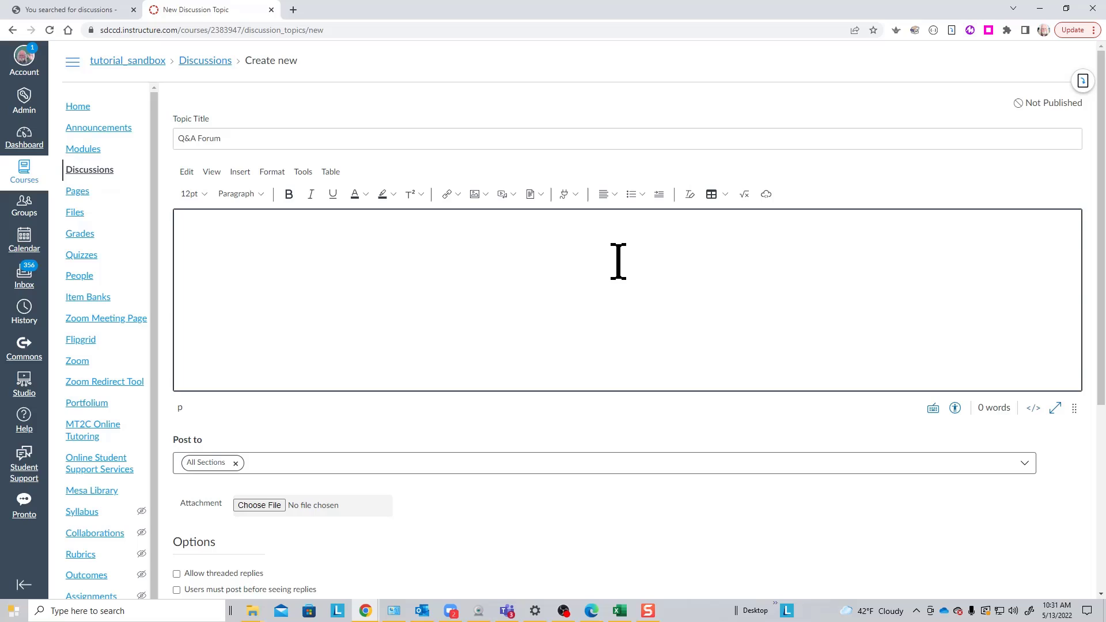
type("Use this forum to ask questions about the course")
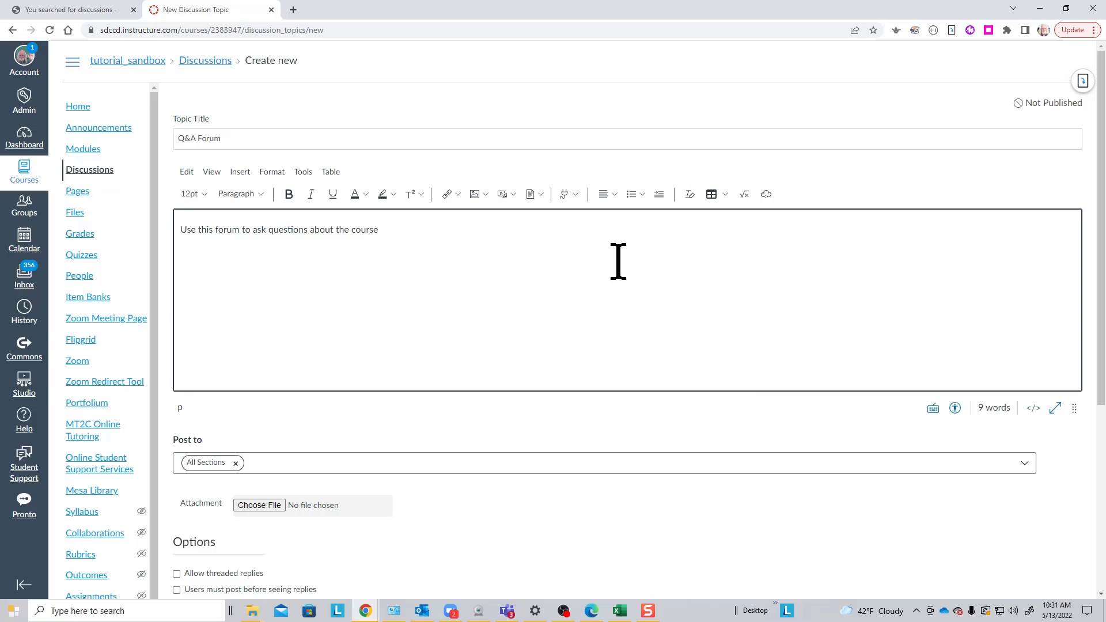
type(". Please feel free to h")
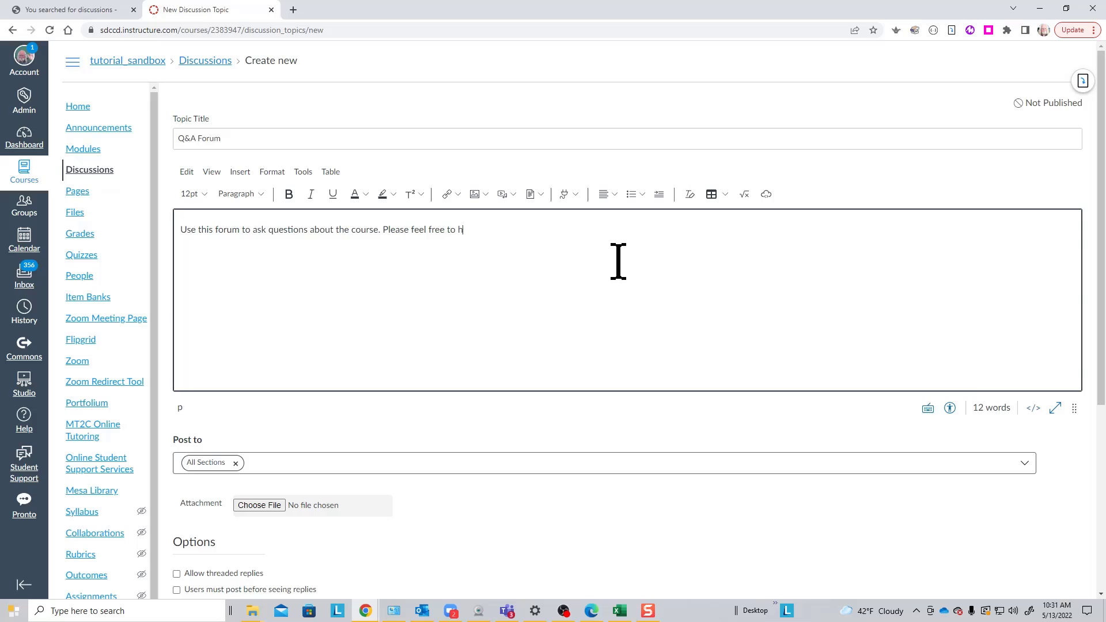
type("elp out your peers if you know the answer t")
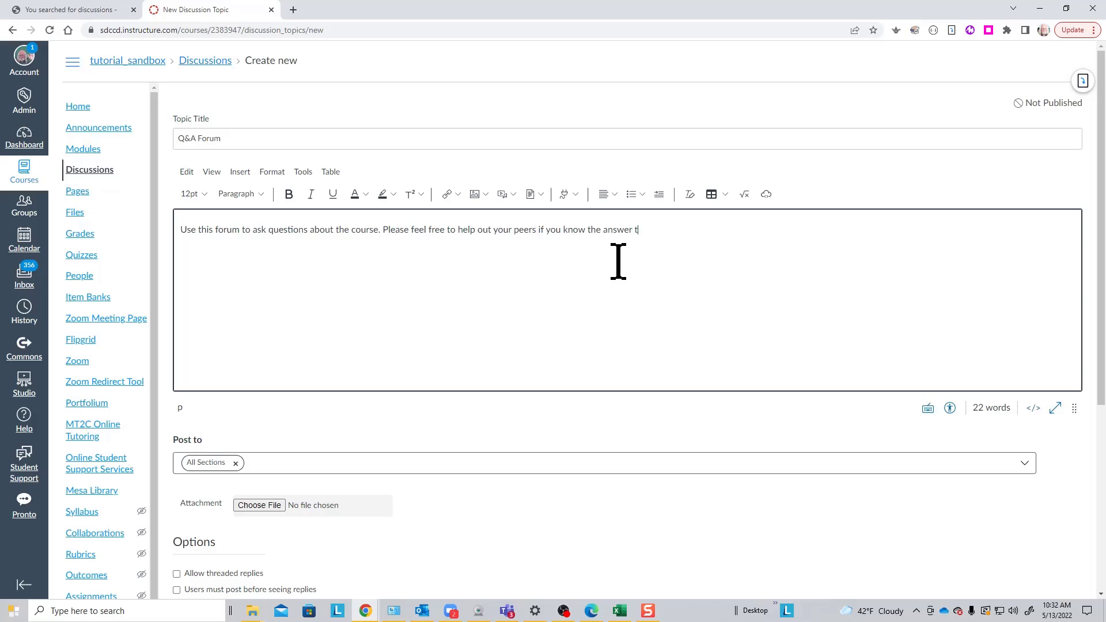
type("o their question.")
Enable the 'Allow threaded replies' option for the Q&A Forum
scroll(618, 262, "down", 4)
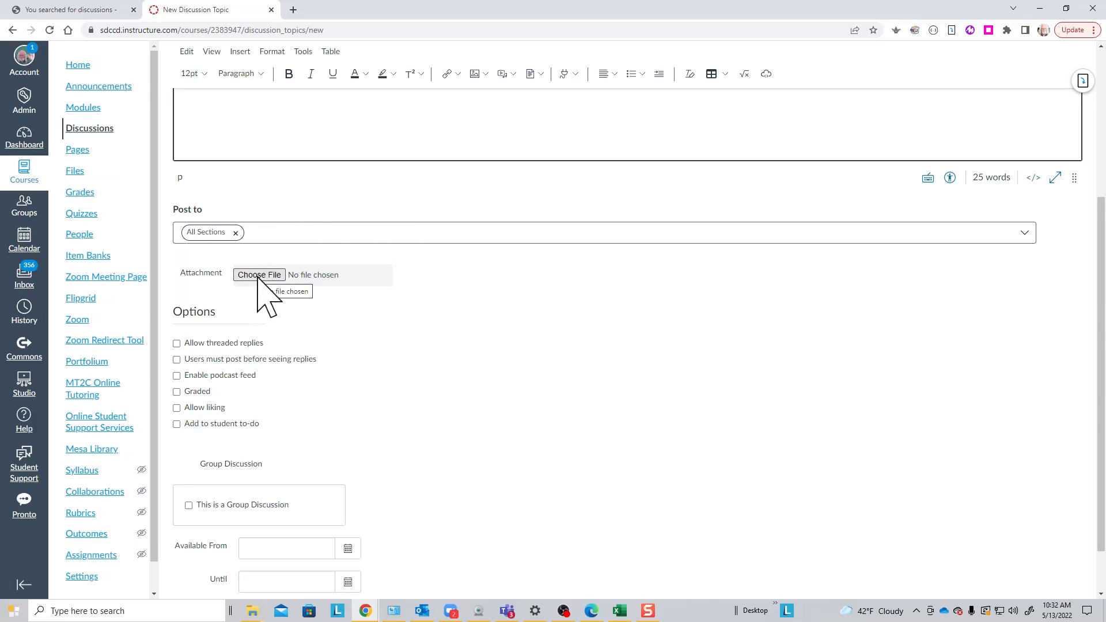
scroll(322, 282, "up", 4)
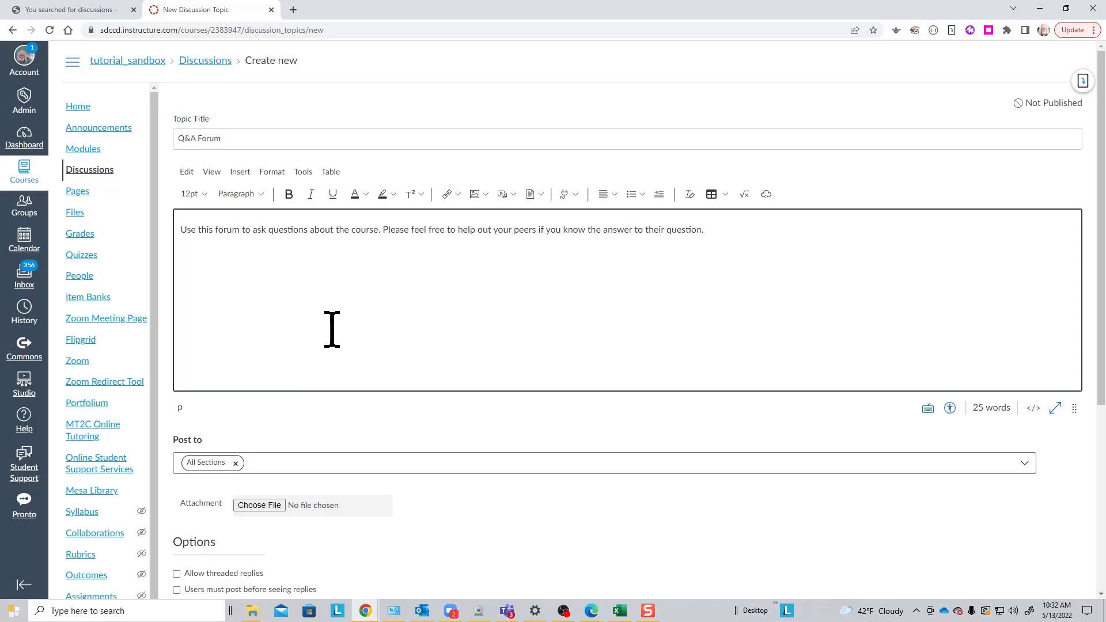
scroll(332, 330, "down", 1)
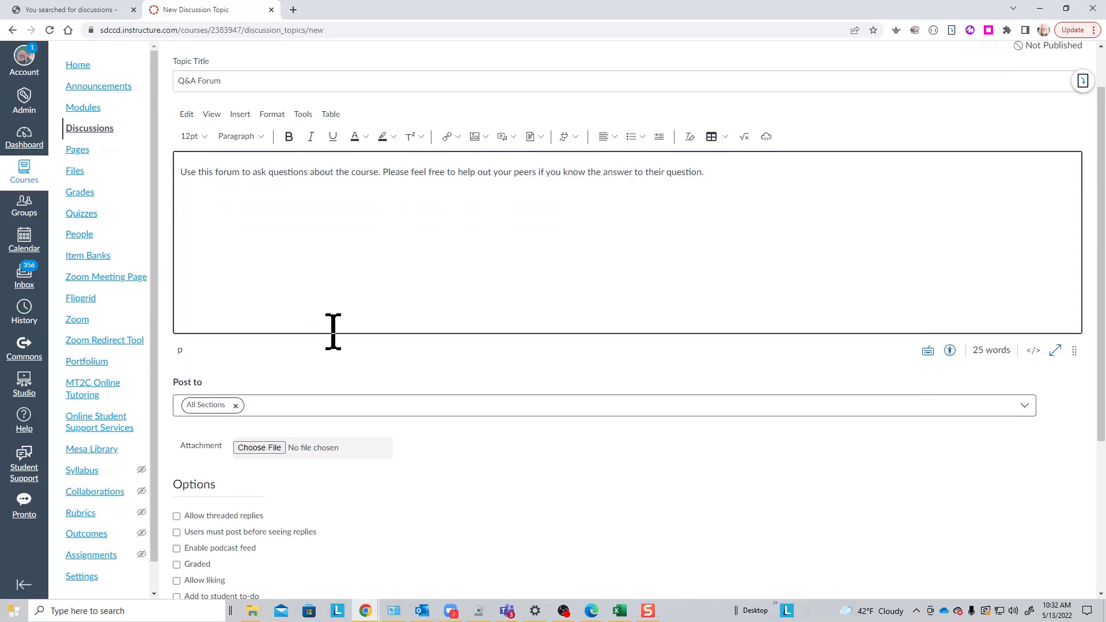
scroll(481, 447, "up", 1)
scroll(480, 447, "down", 3)
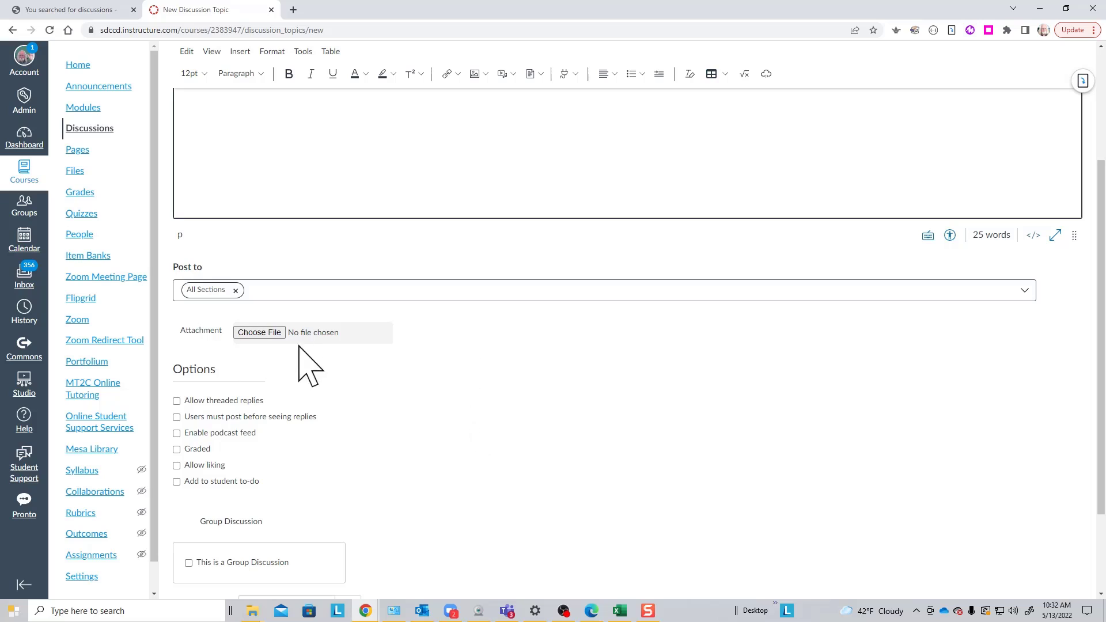
scroll(611, 461, "down", 1)
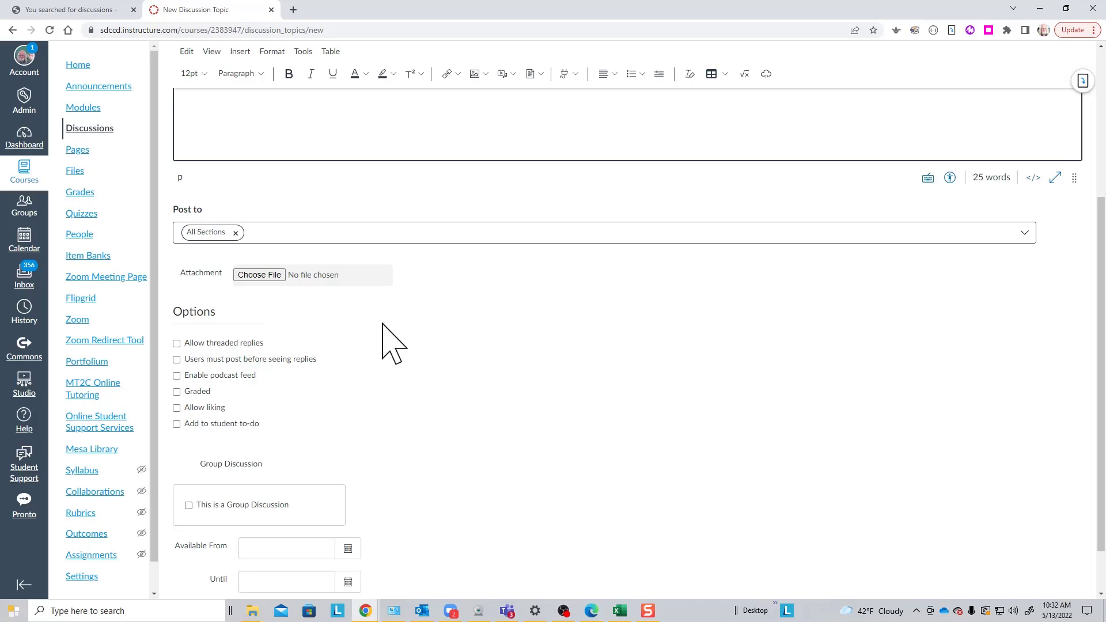
left_click(177, 343)
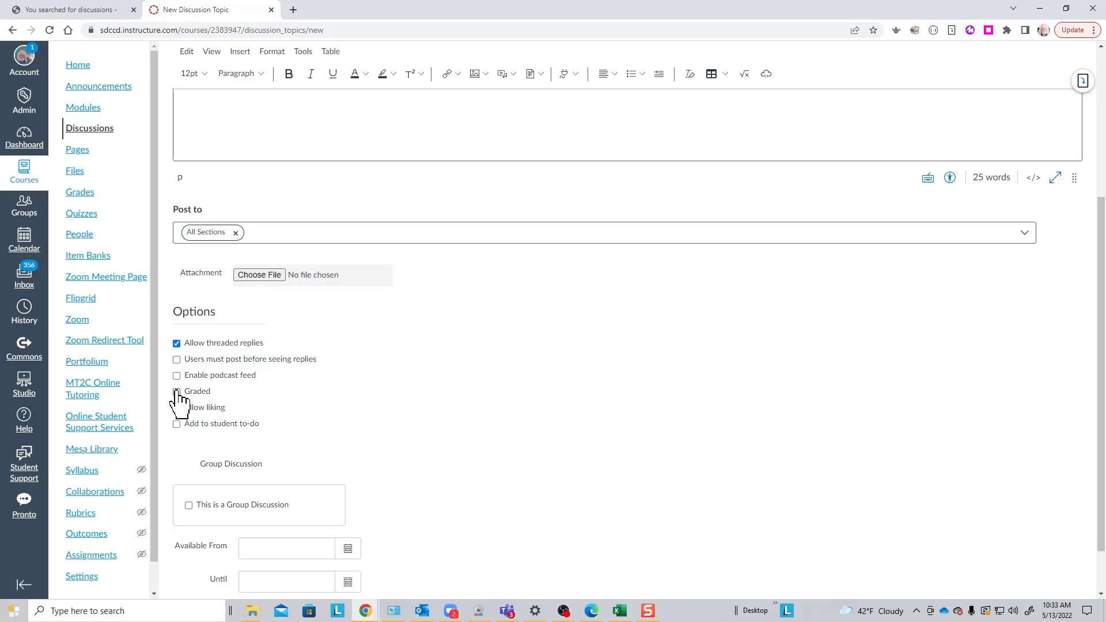
Mark the Q&A Forum discussion as graded
left_click(176, 392)
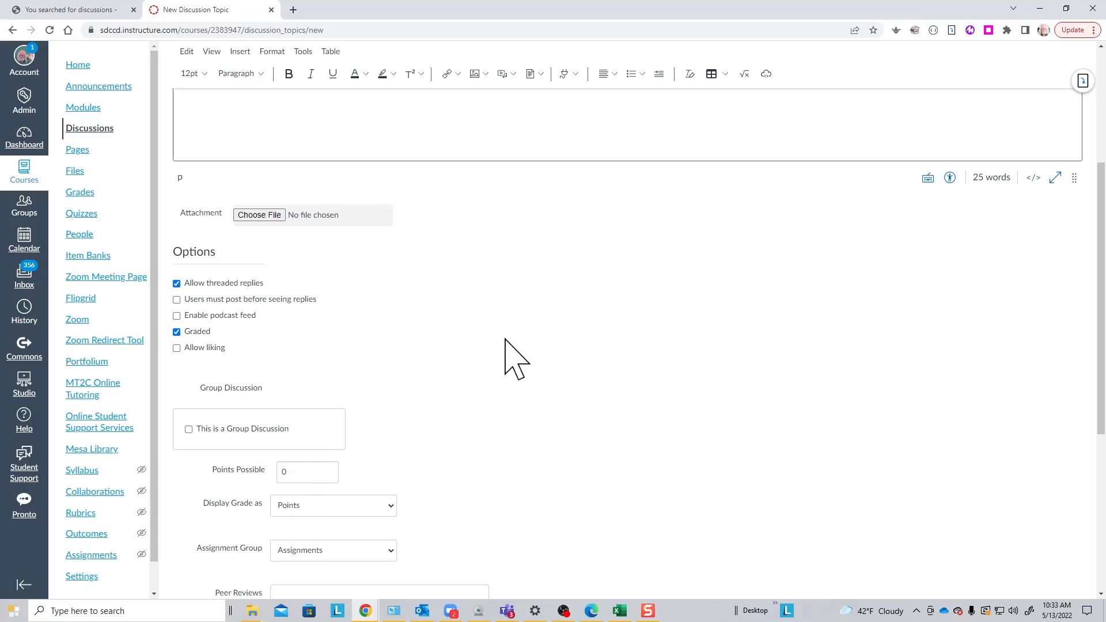
scroll(515, 356, "down", 2)
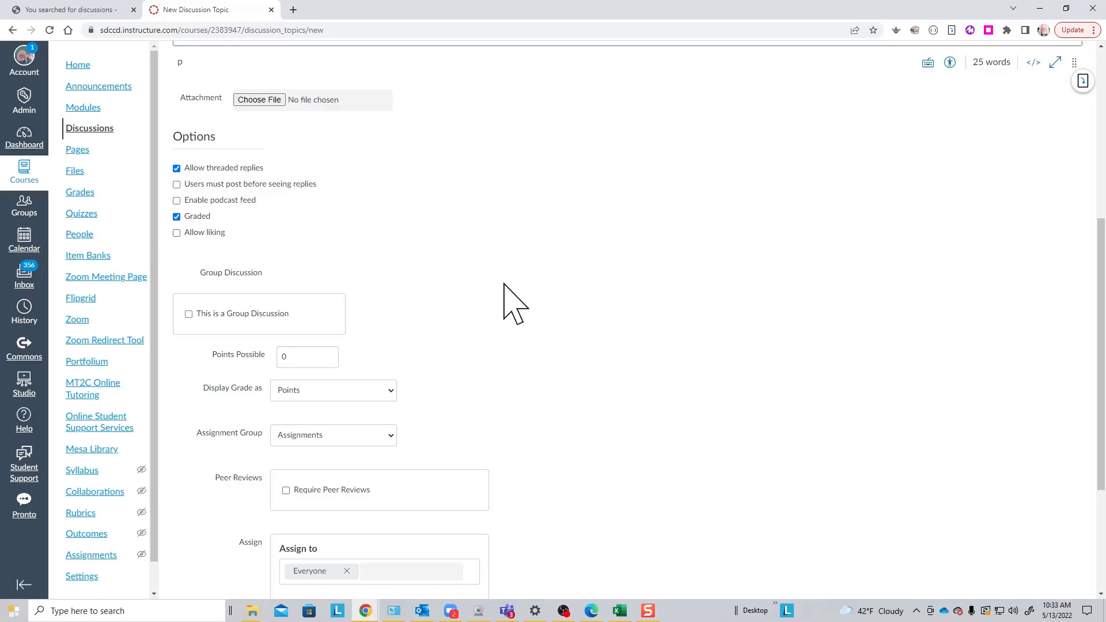
scroll(764, 383, "down", 1)
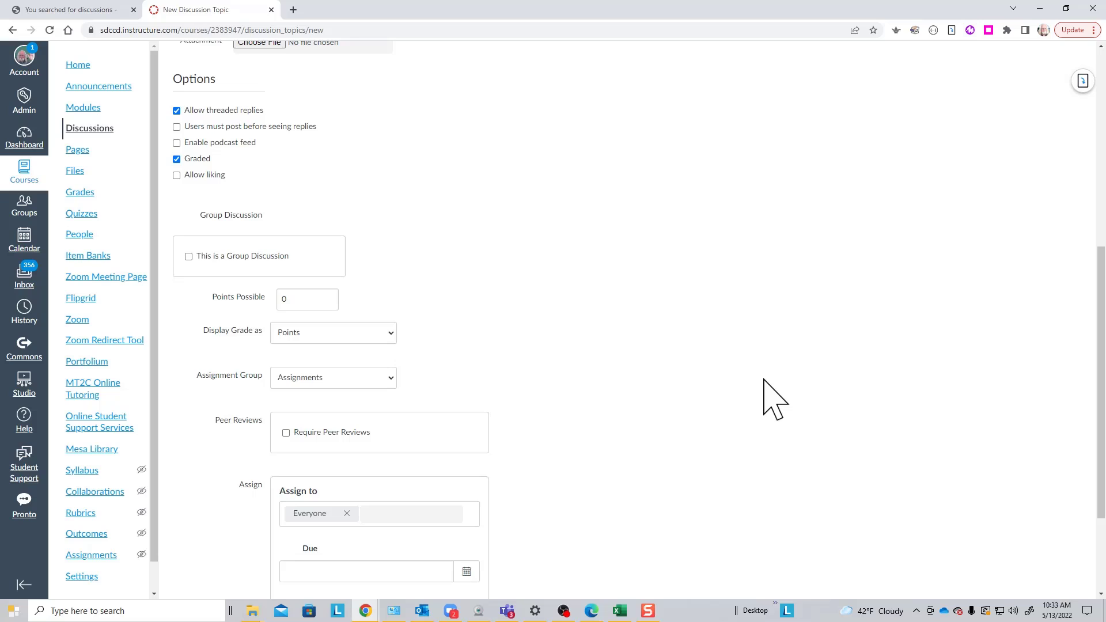
scroll(766, 391, "down", 2)
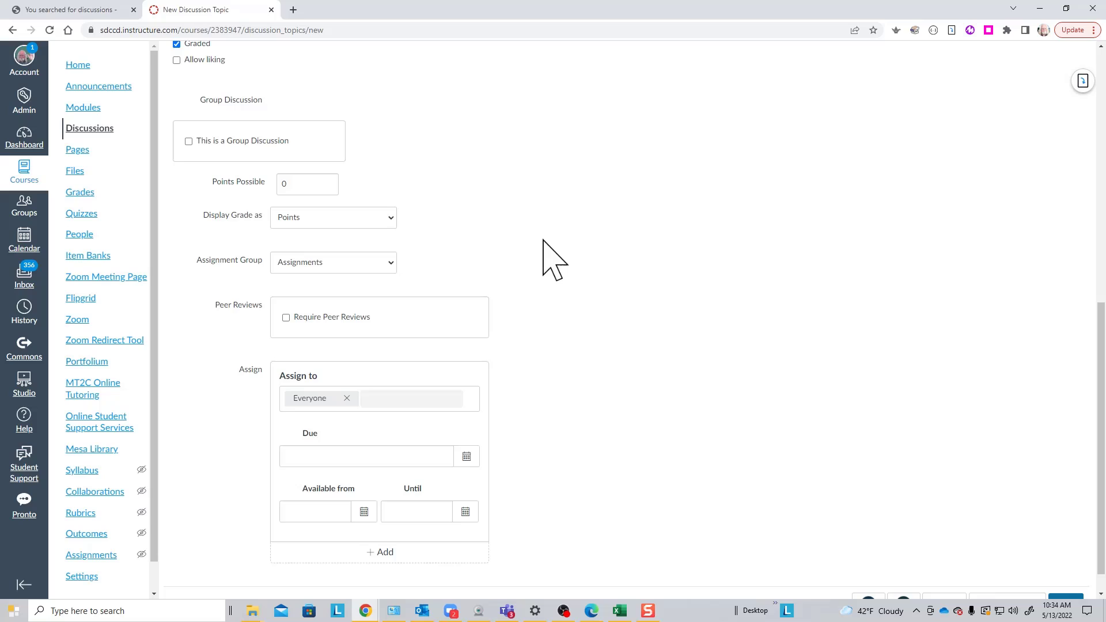
Keep Display Grade as Points and list the available assignment groups
left_click(389, 218)
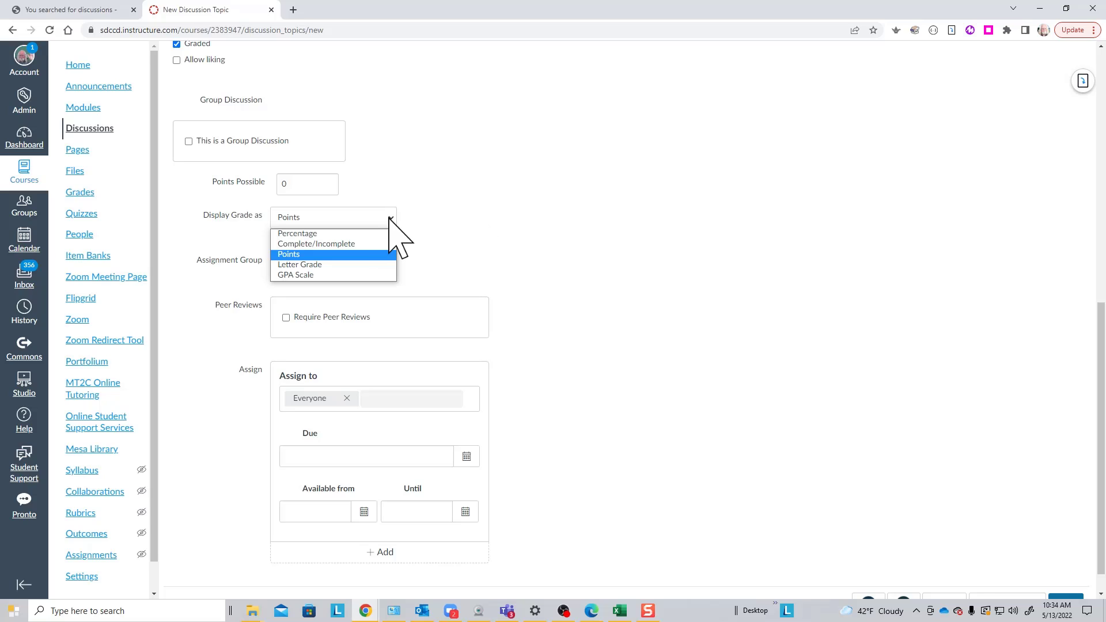
left_click(331, 254)
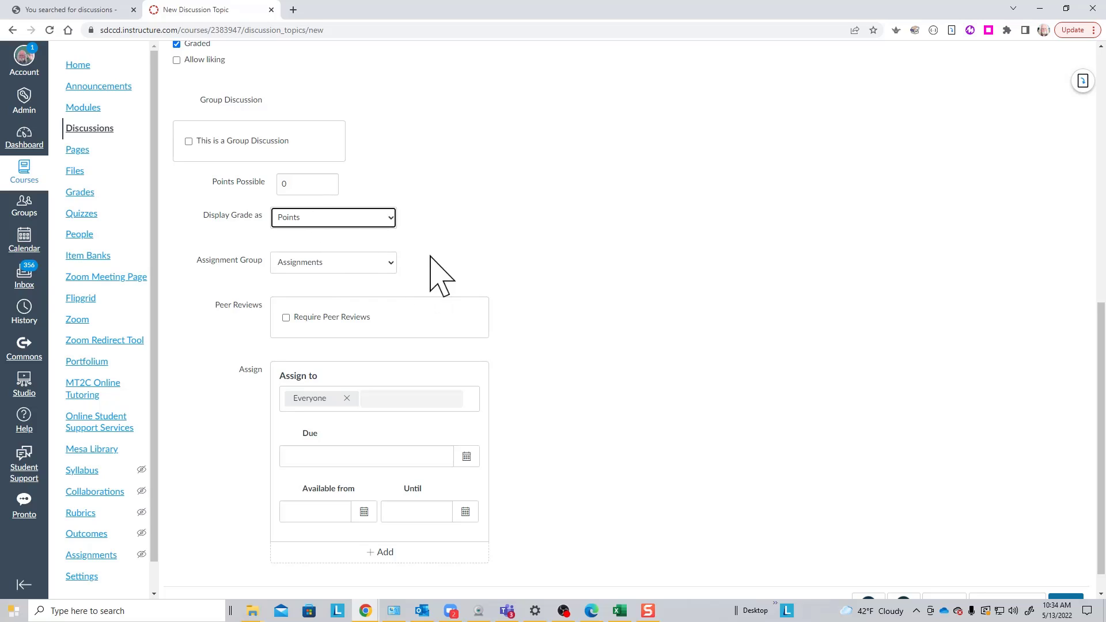
scroll(485, 251, "up", 3)
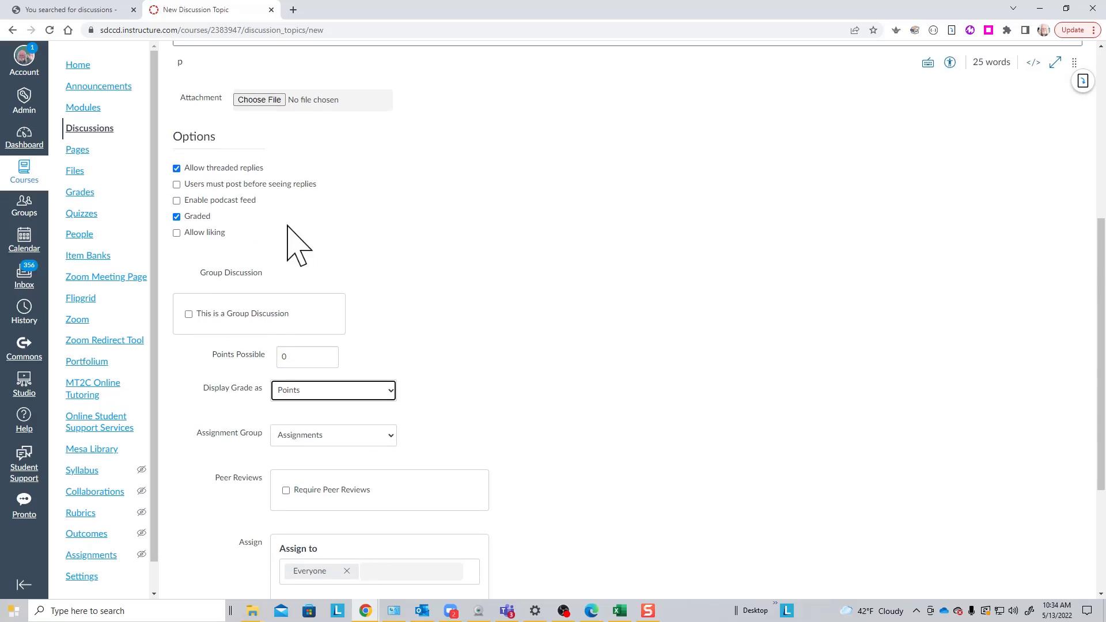
scroll(503, 301, "down", 3)
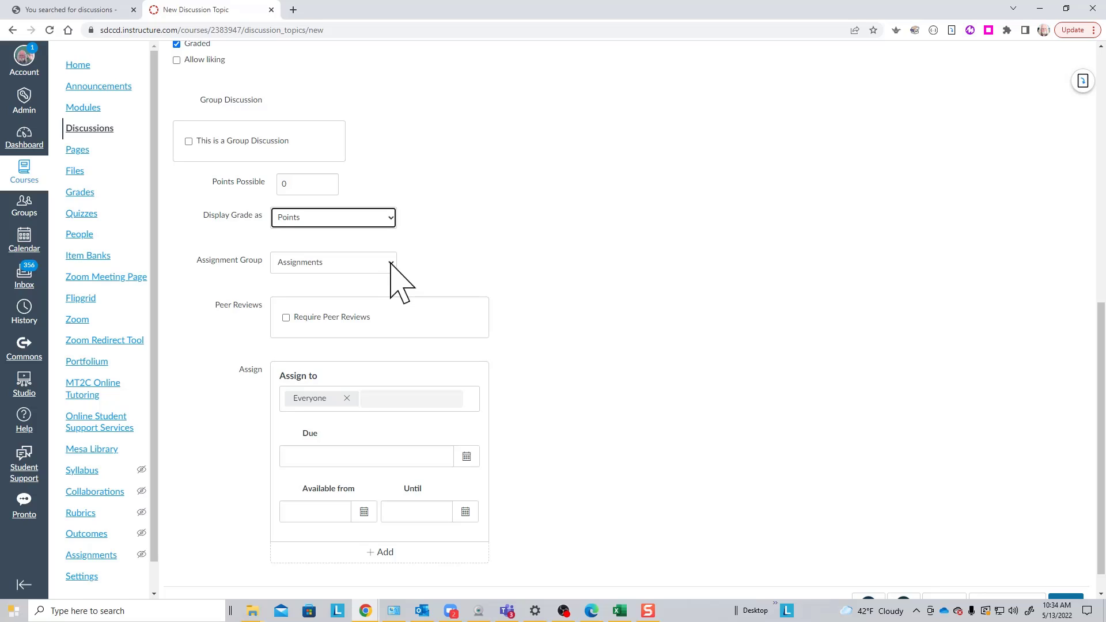
left_click(391, 263)
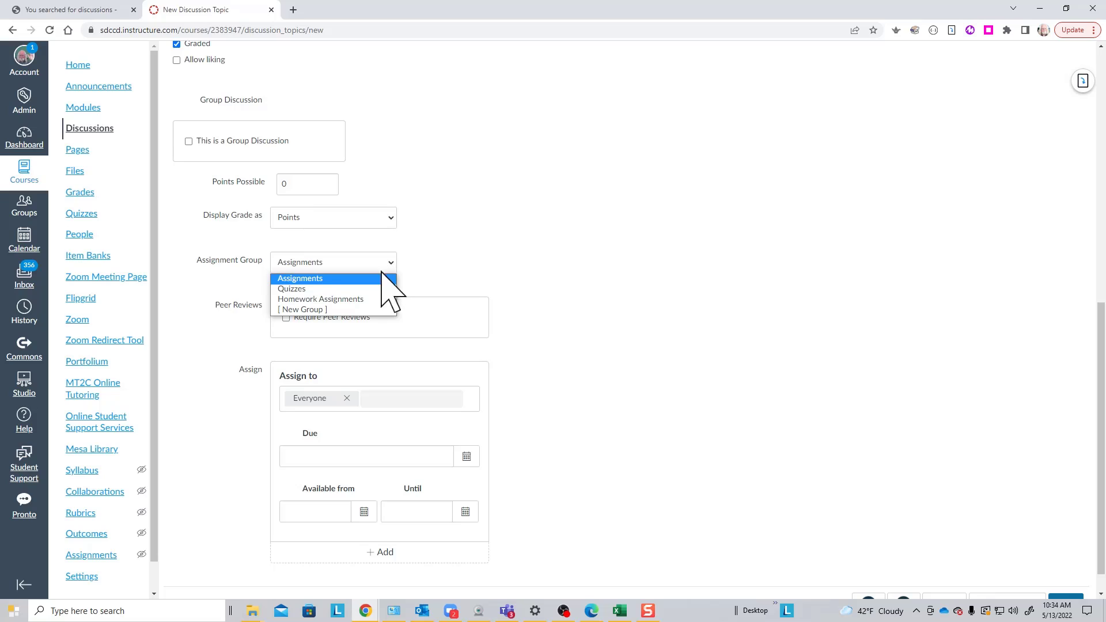
Create and assign a new assignment group named 'Graded Discussions'
left_click(324, 312)
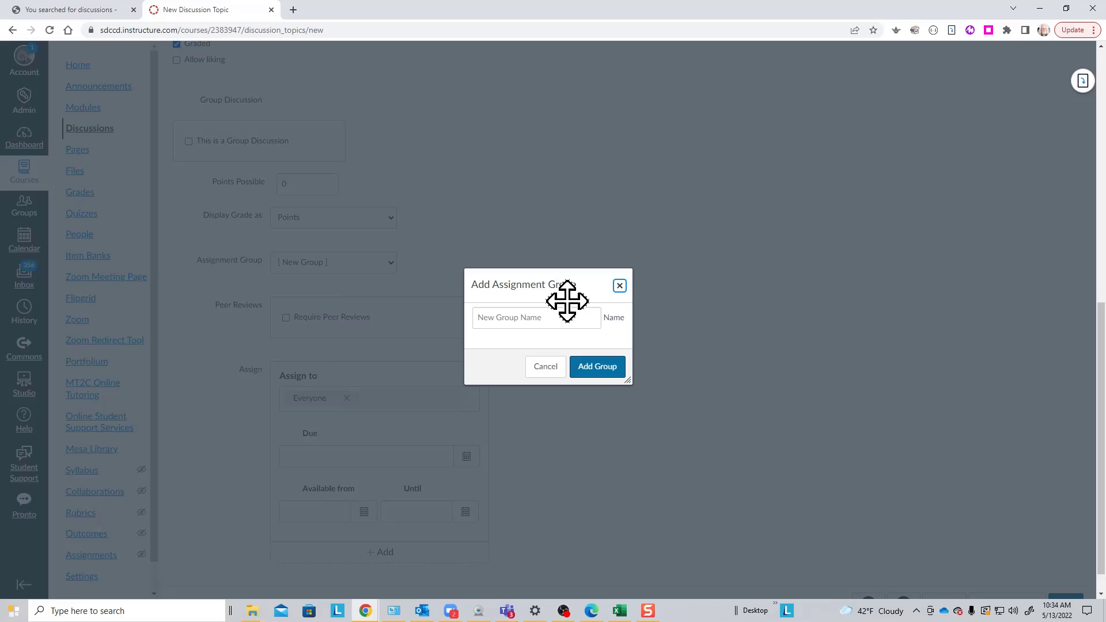
left_click(541, 316)
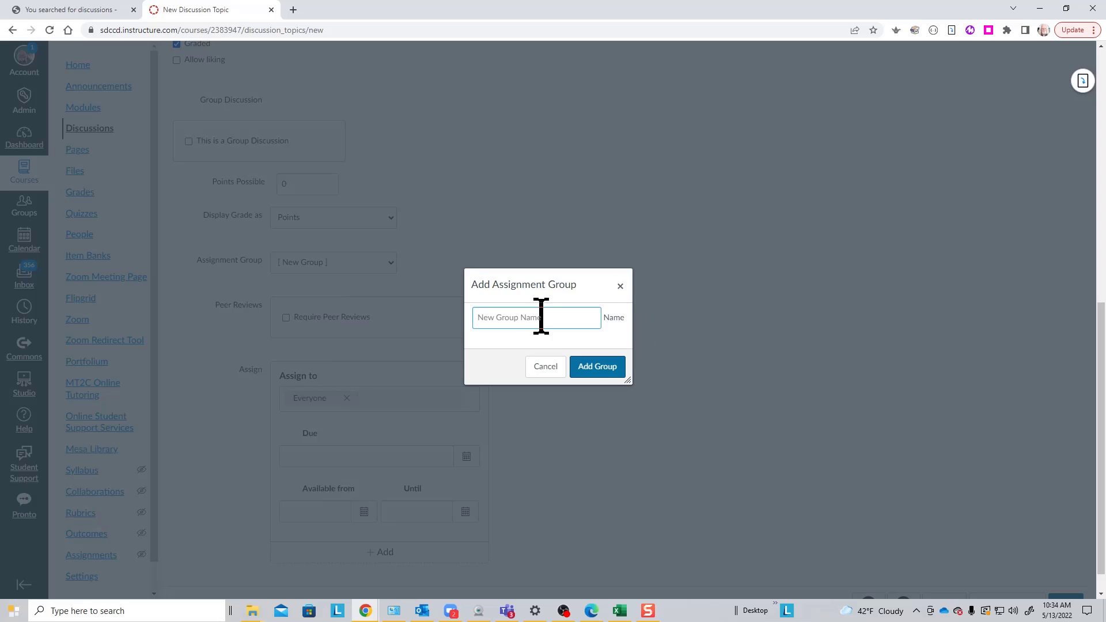
left_click(595, 369)
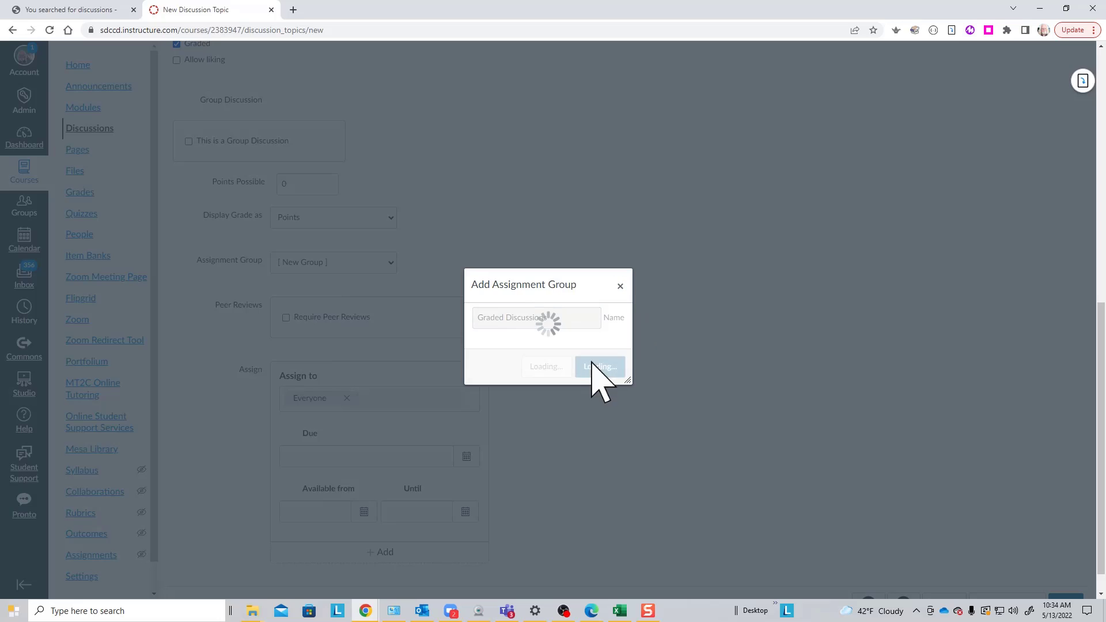
scroll(649, 269, "down", 1)
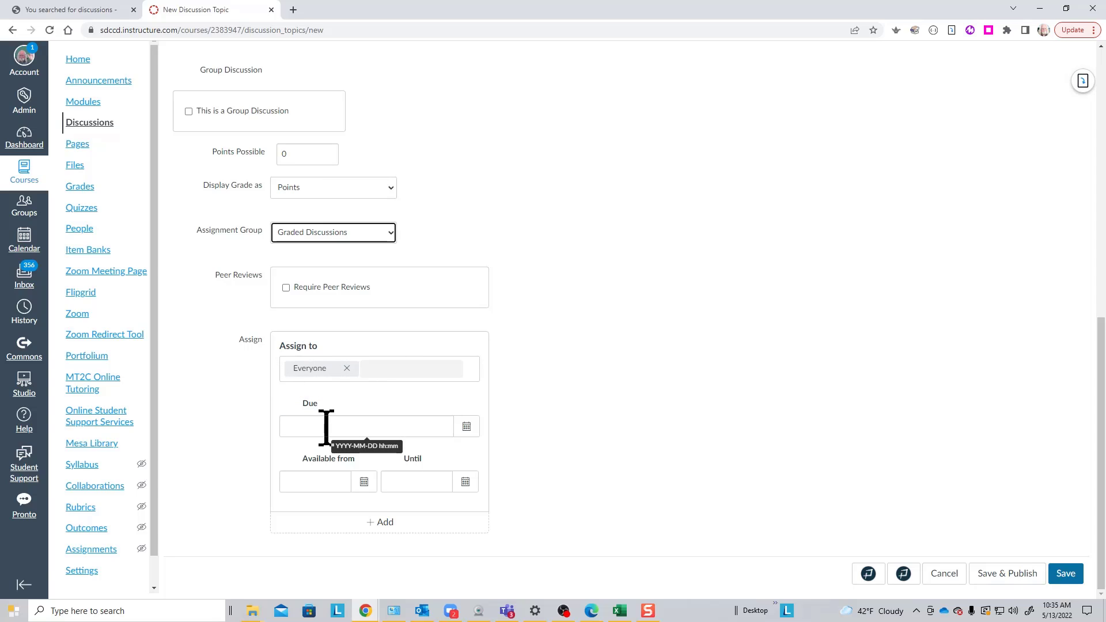
Set the due date to May 31, 2022
left_click(467, 429)
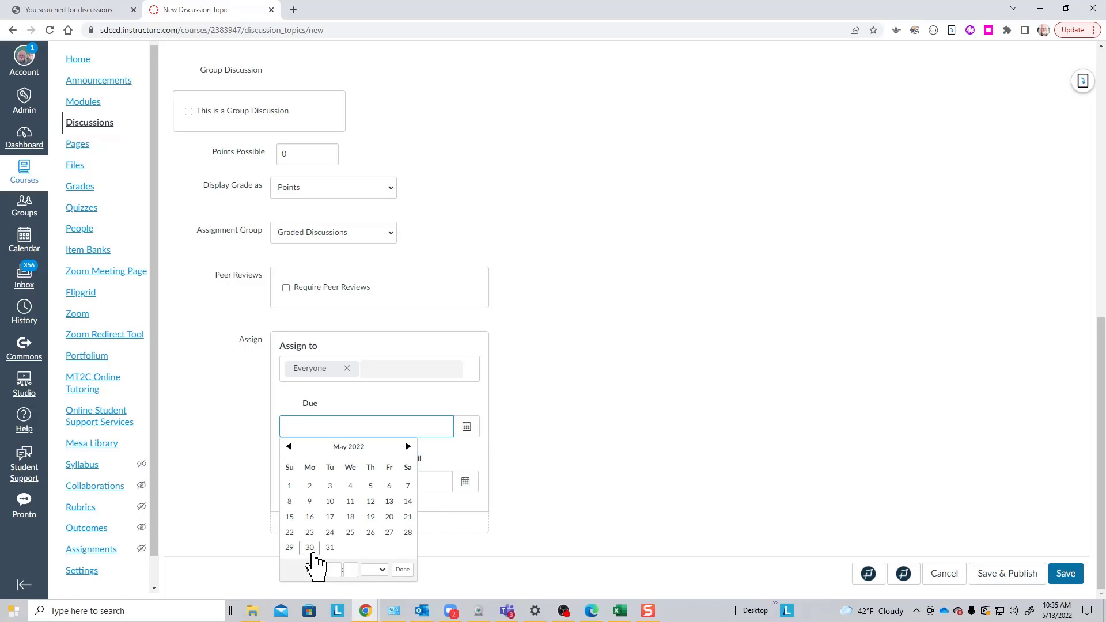
left_click(330, 548)
left_click(601, 506)
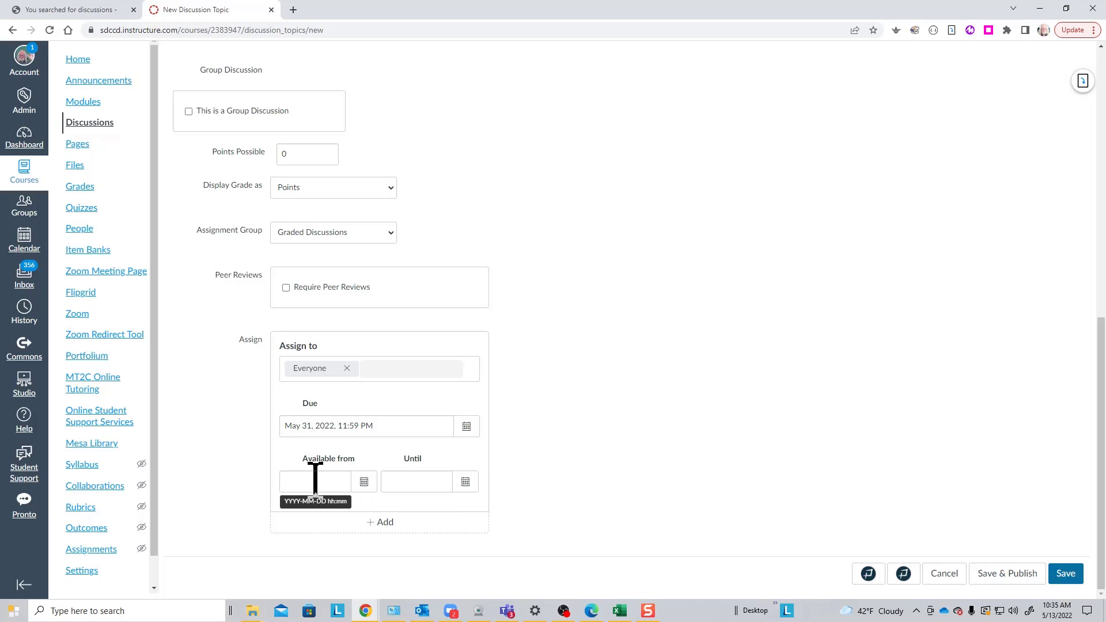
Set the availability end date to May 31, 2022
left_click(465, 483)
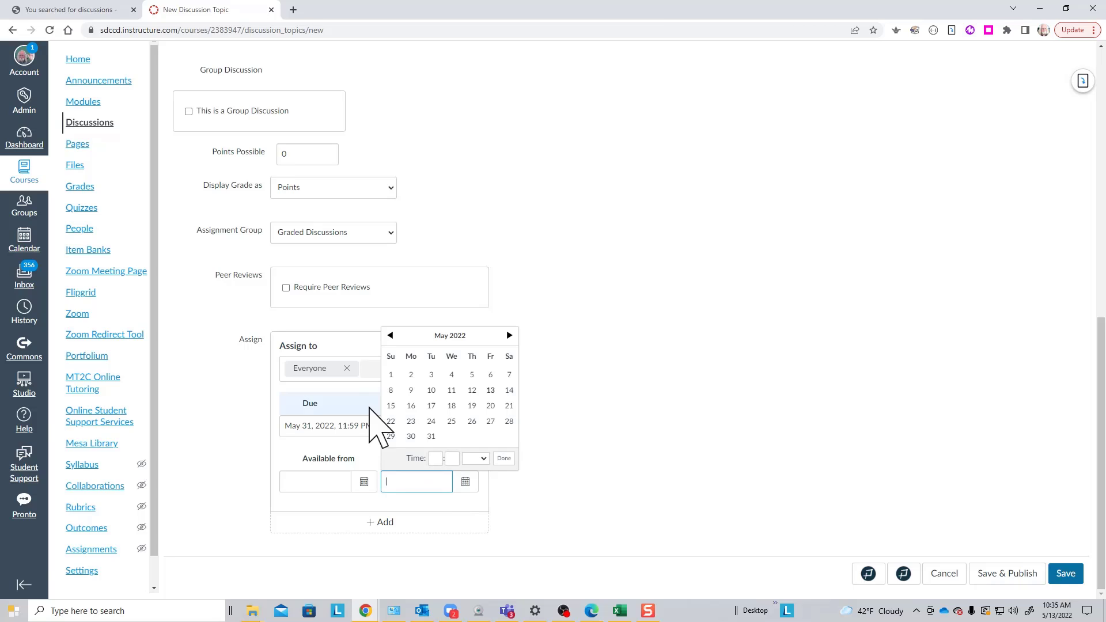
left_click(431, 437)
left_click(586, 494)
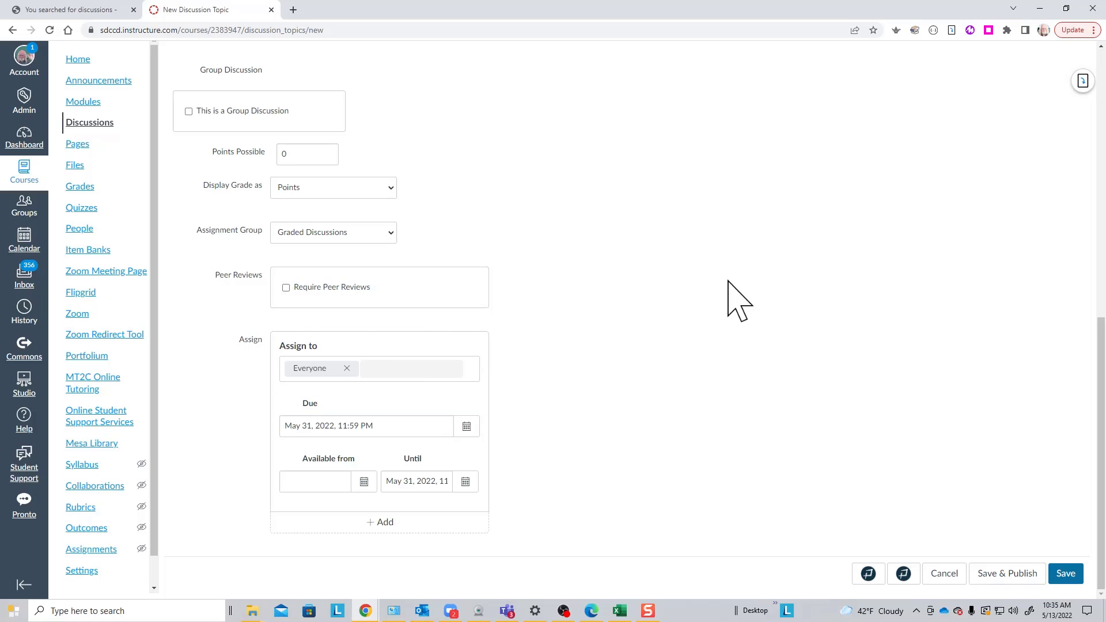
scroll(728, 282, "up", 6)
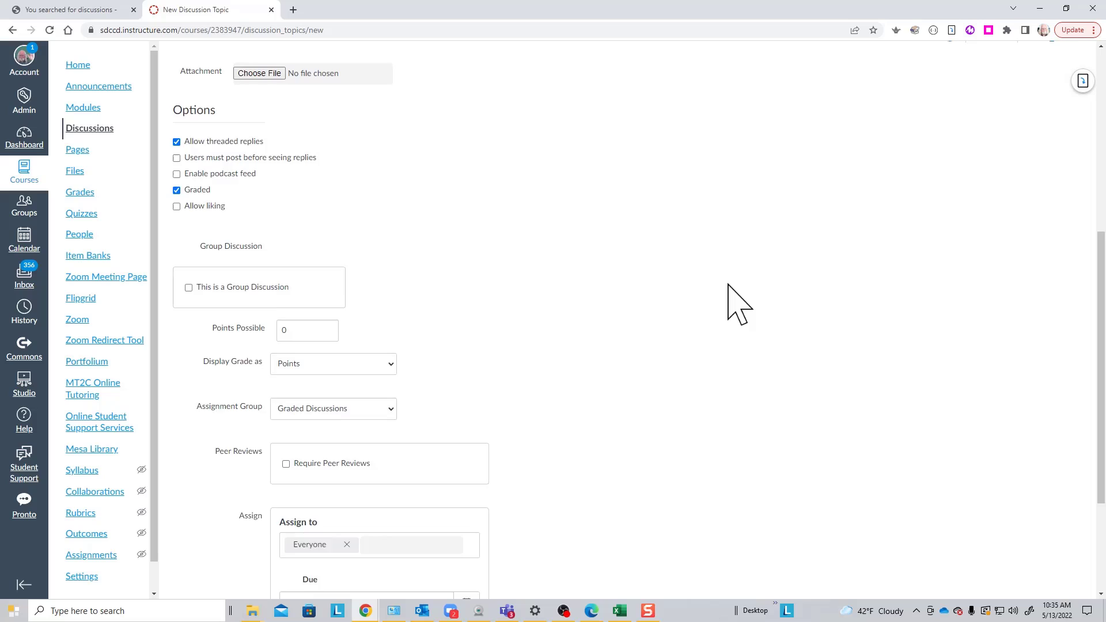
scroll(728, 287, "up", 4)
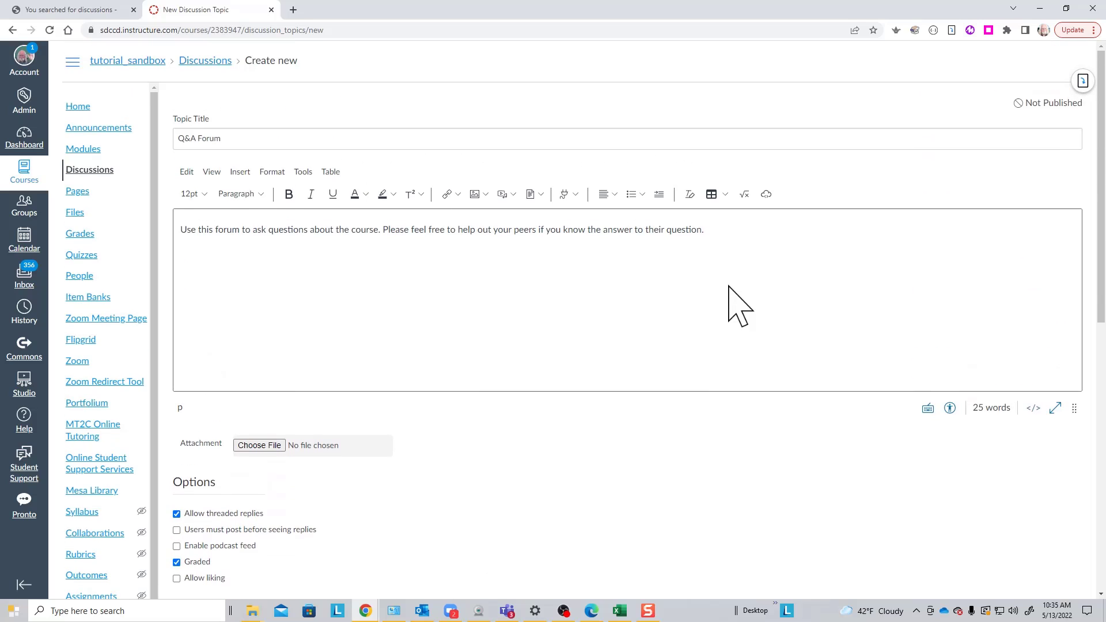
Save and publish the graded Q&A Forum discussion
scroll(728, 287, "down", 9)
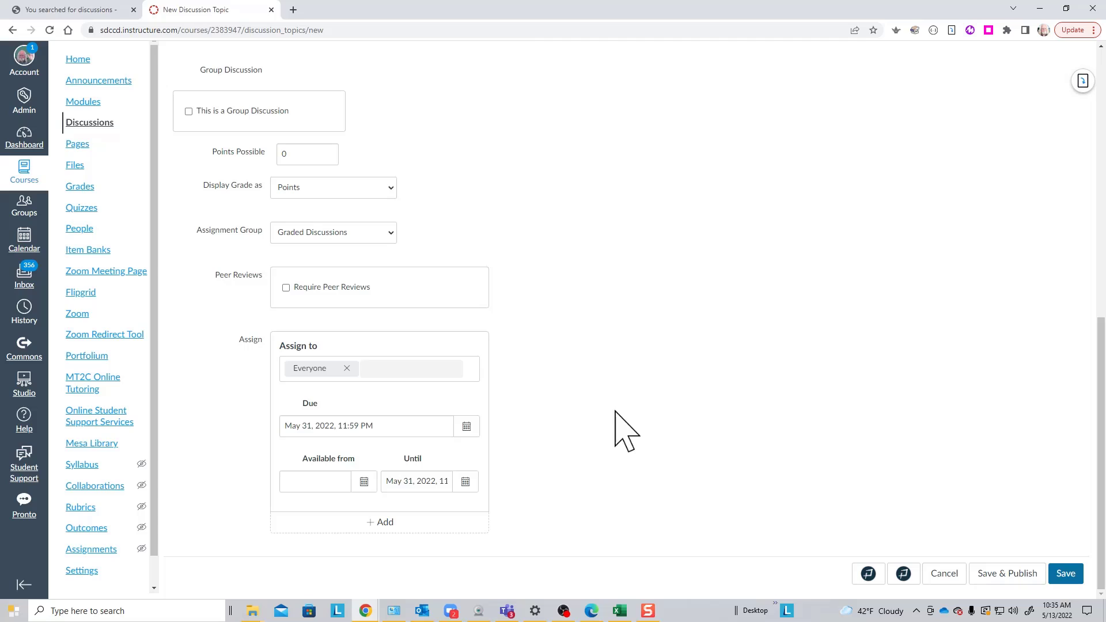
left_click(1005, 576)
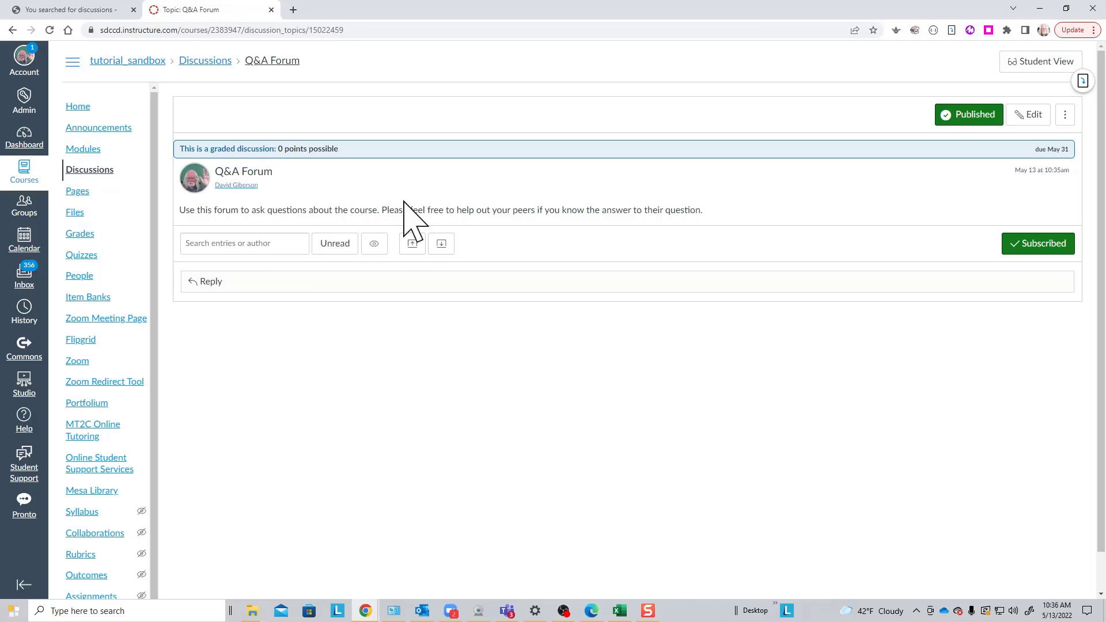
Return to the course's Discussions list
left_click(92, 169)
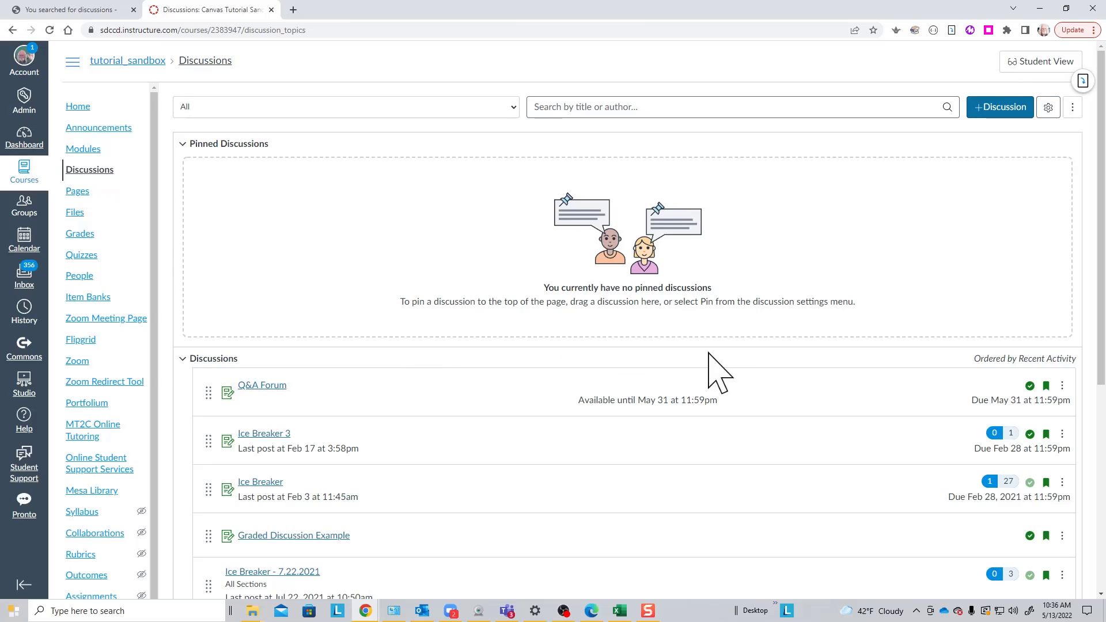
scroll(706, 368, "down", 4)
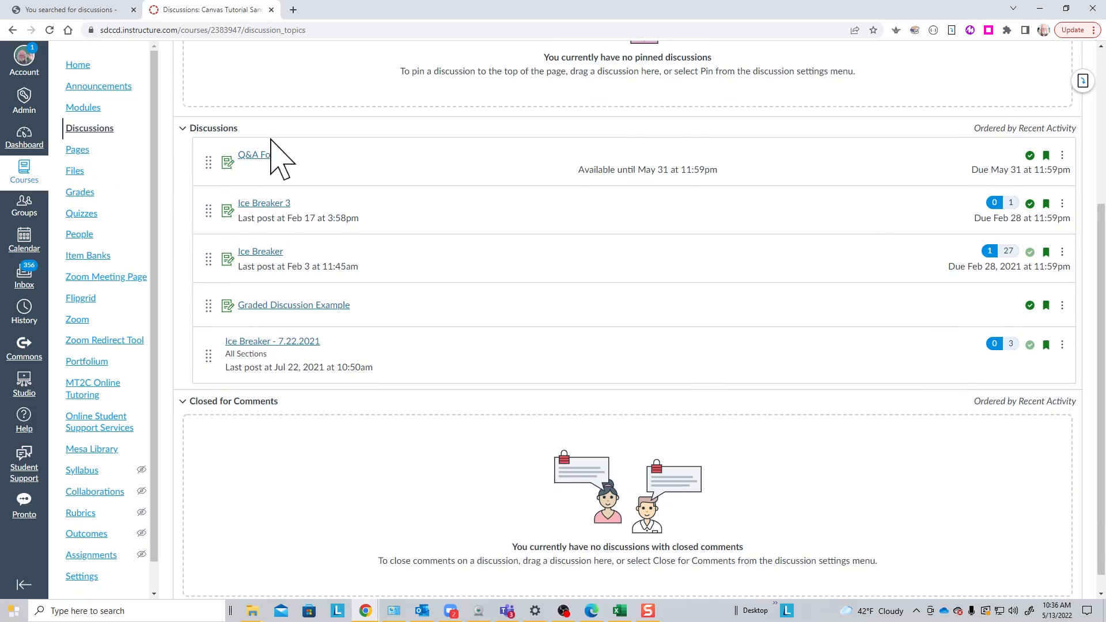
scroll(628, 337, "up", 2)
scroll(628, 337, "up", 2)
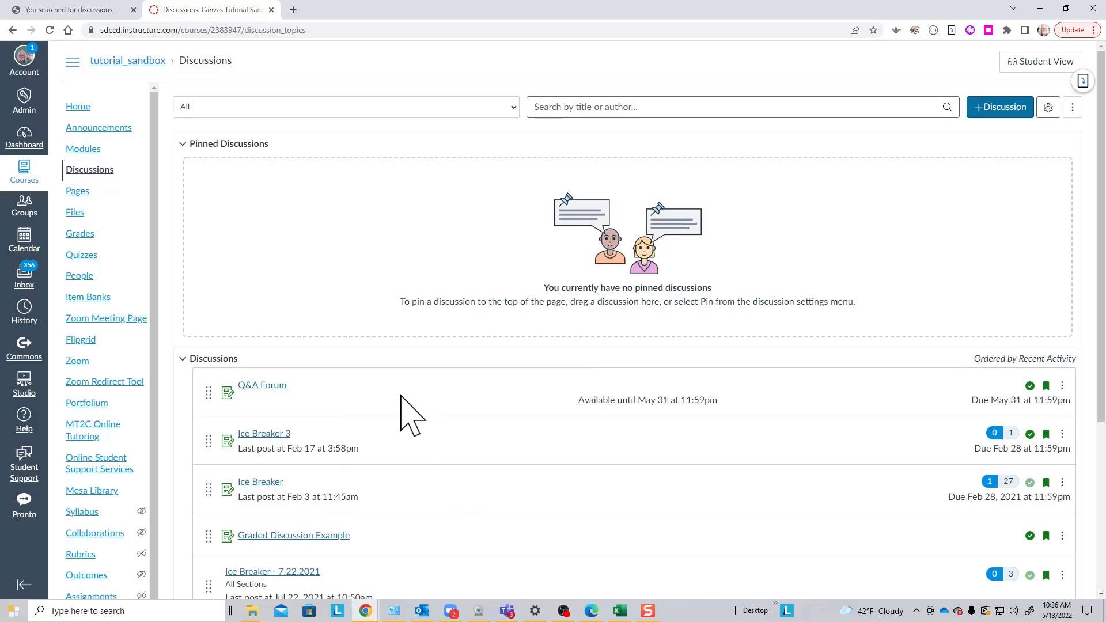
scroll(459, 491, "down", 2)
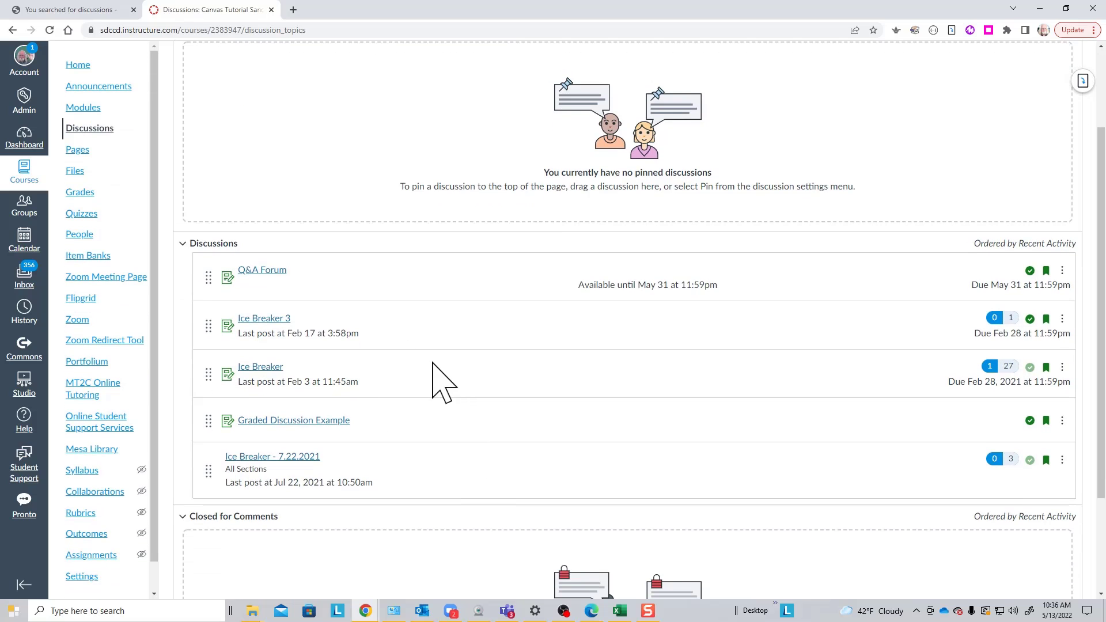
scroll(299, 374, "up", 2)
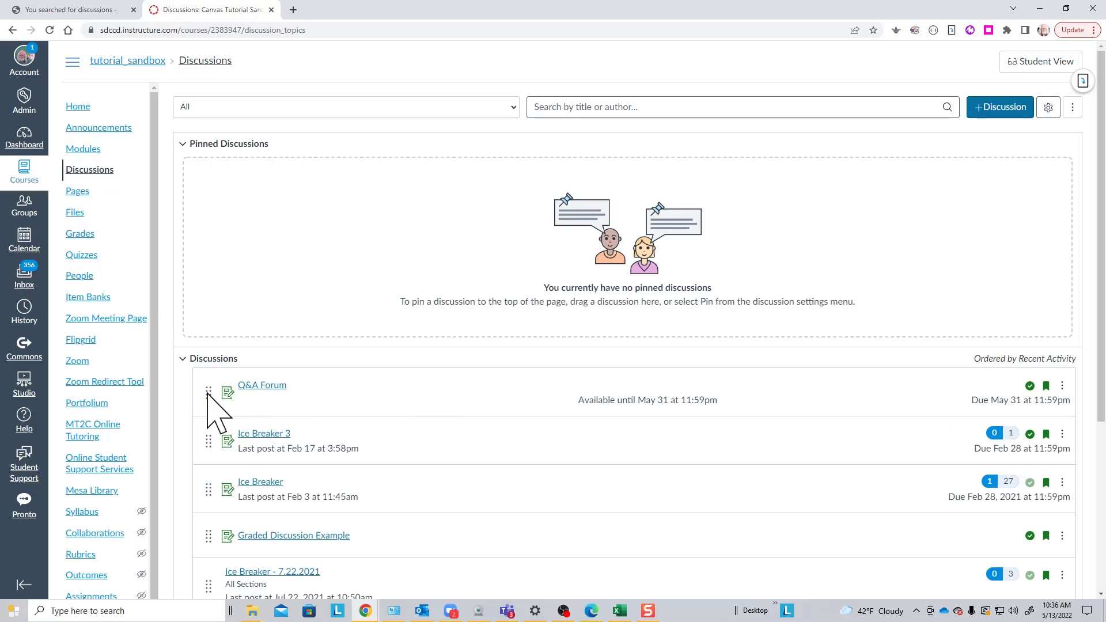
Pin Q&A Forum and Ice Breaker, ordering Q&A Forum above Ice Breaker
left_click_drag(208, 393, 195, 182)
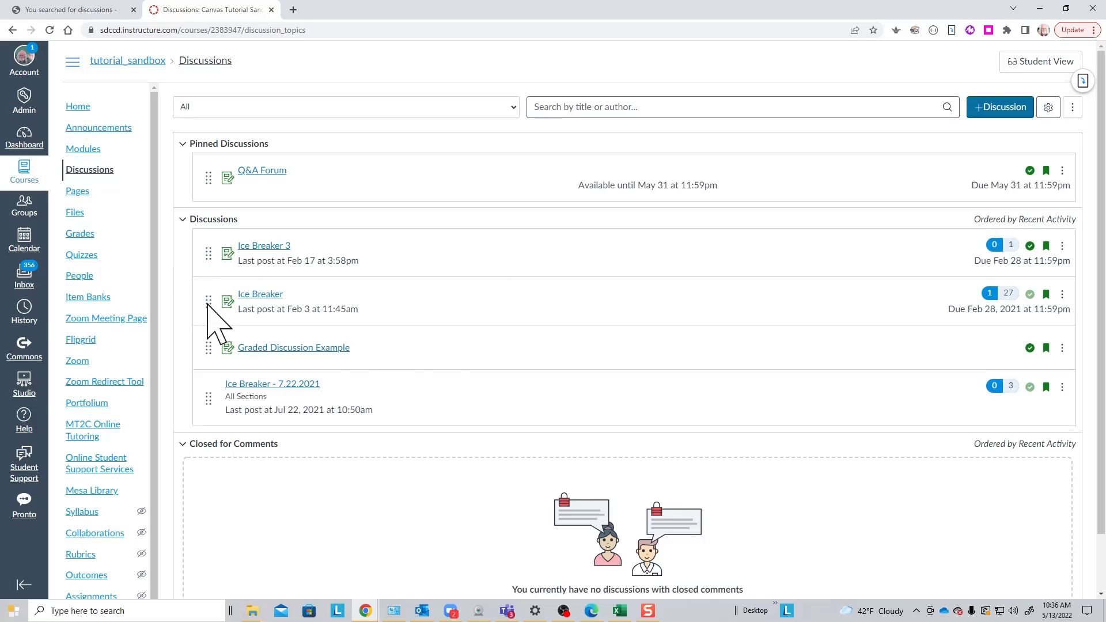
left_click_drag(209, 302, 216, 239)
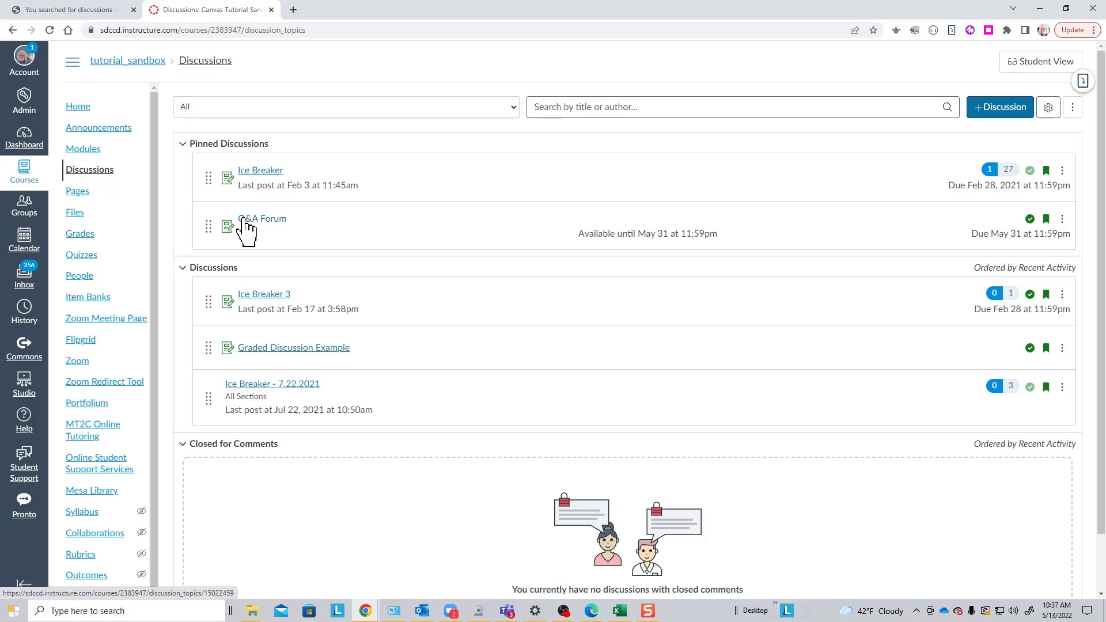
left_click_drag(215, 227, 211, 173)
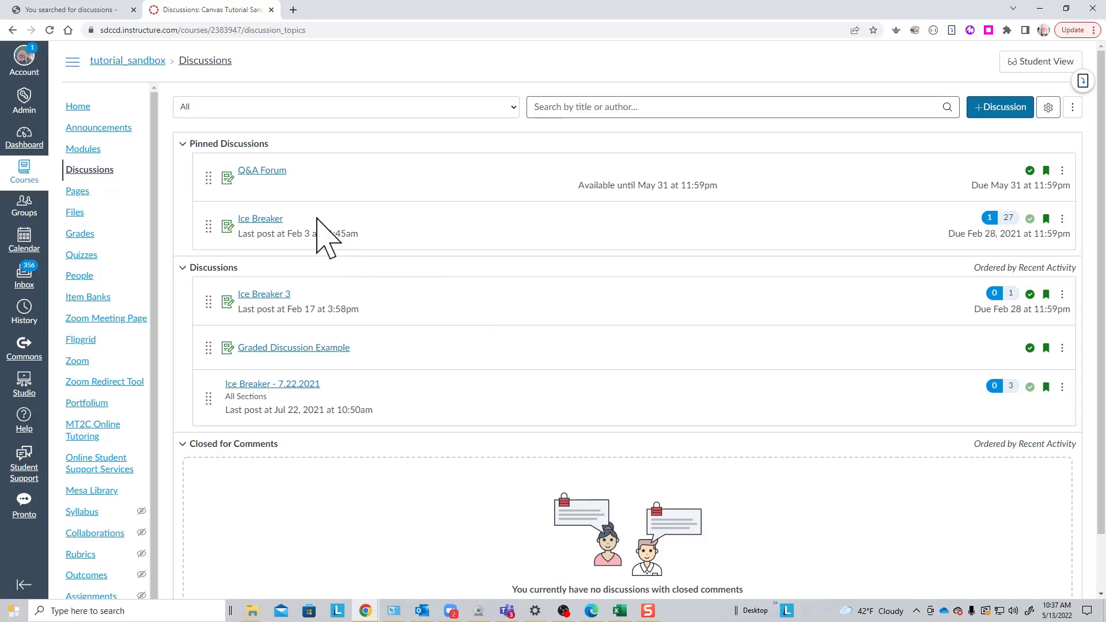
Open the pinned Ice Breaker discussion
left_click(260, 225)
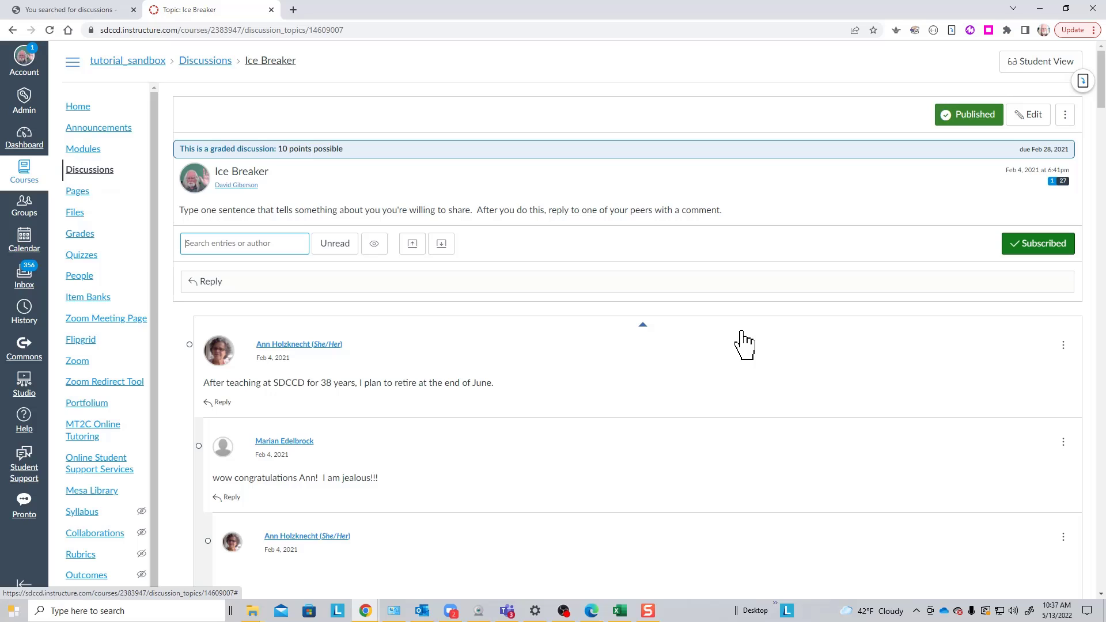
type("sky diving")
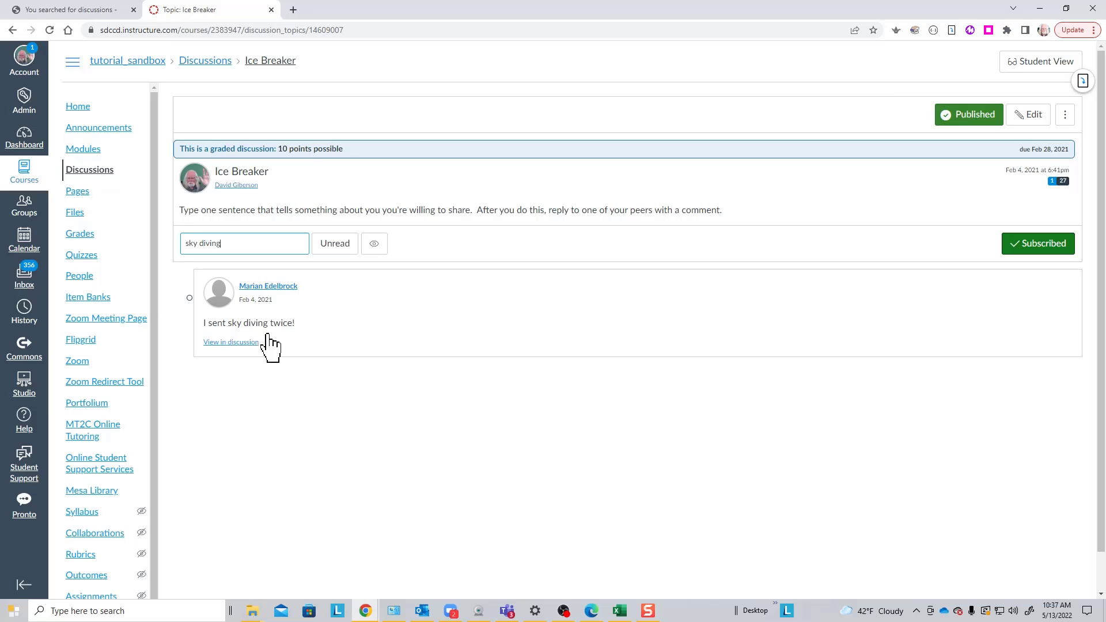
left_click(334, 253)
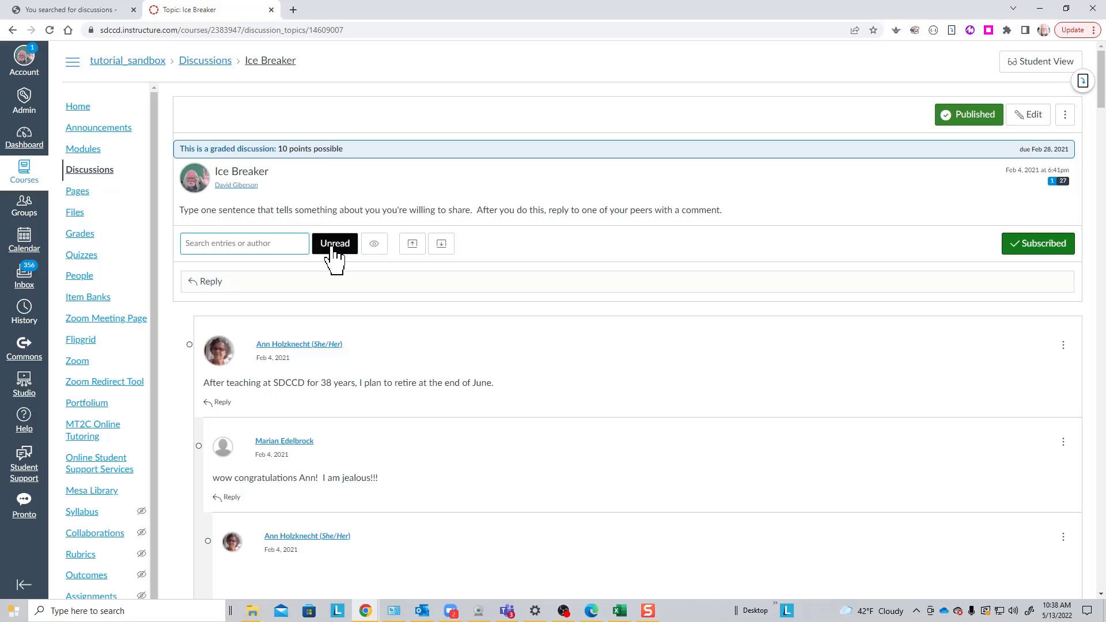
left_click(333, 249)
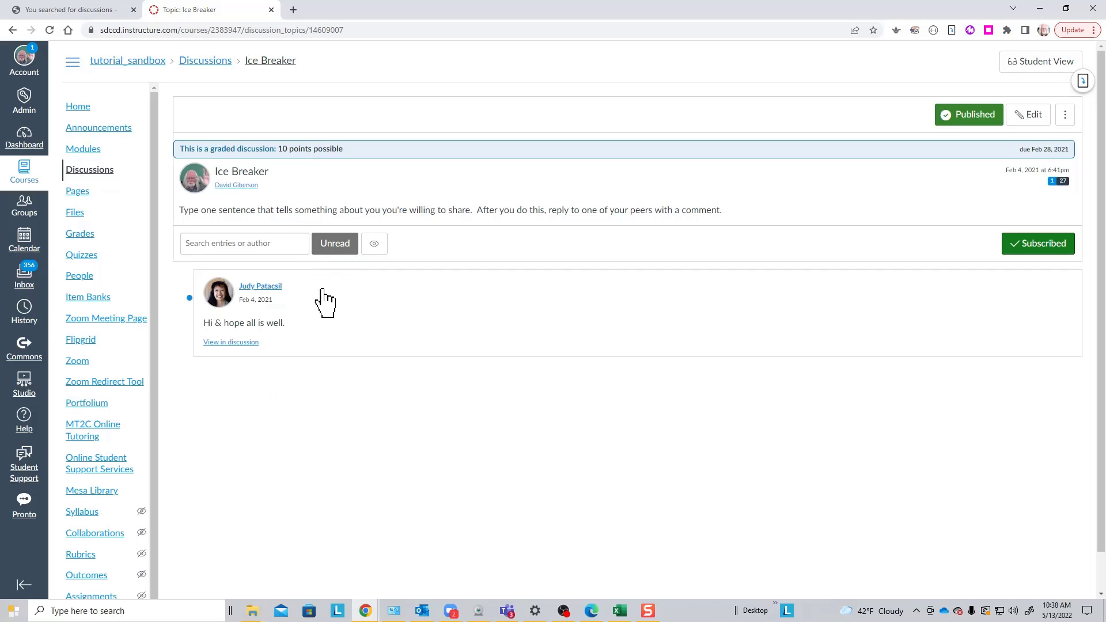
left_click(334, 254)
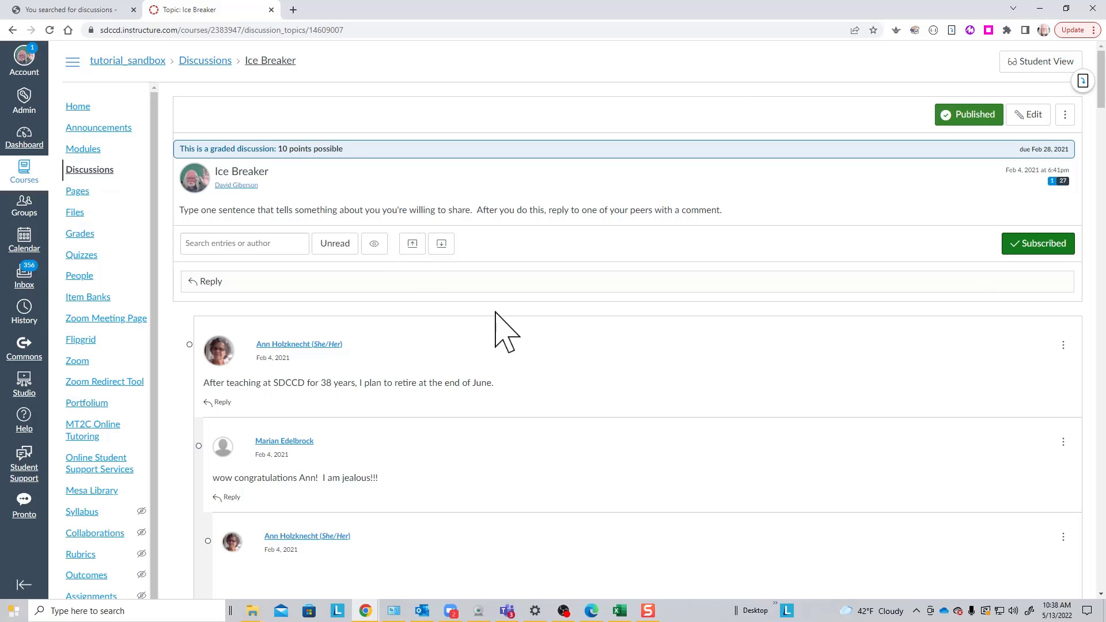
scroll(497, 317, "down", 3)
scroll(499, 323, "down", 2)
scroll(504, 331, "up", 4)
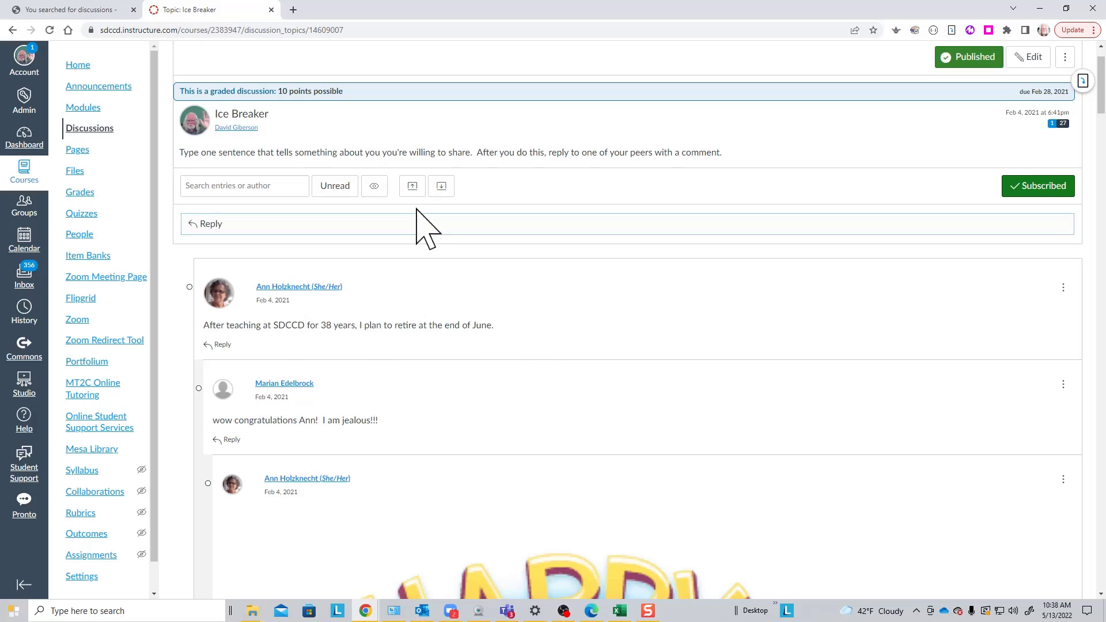
left_click(442, 189)
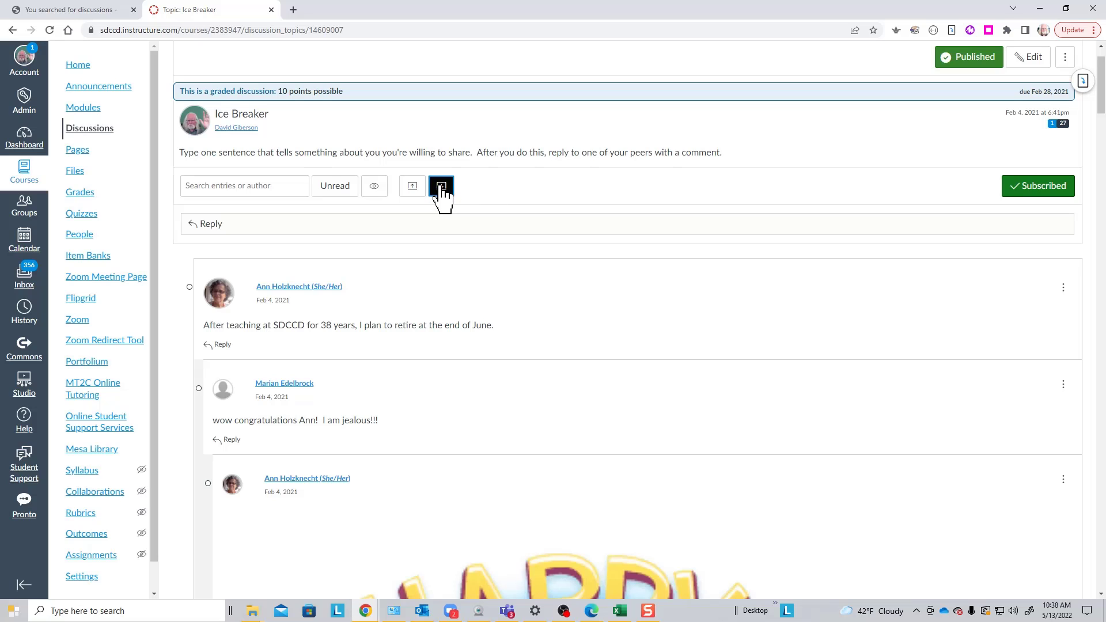
left_click(413, 190)
scroll(369, 478, "down", 2)
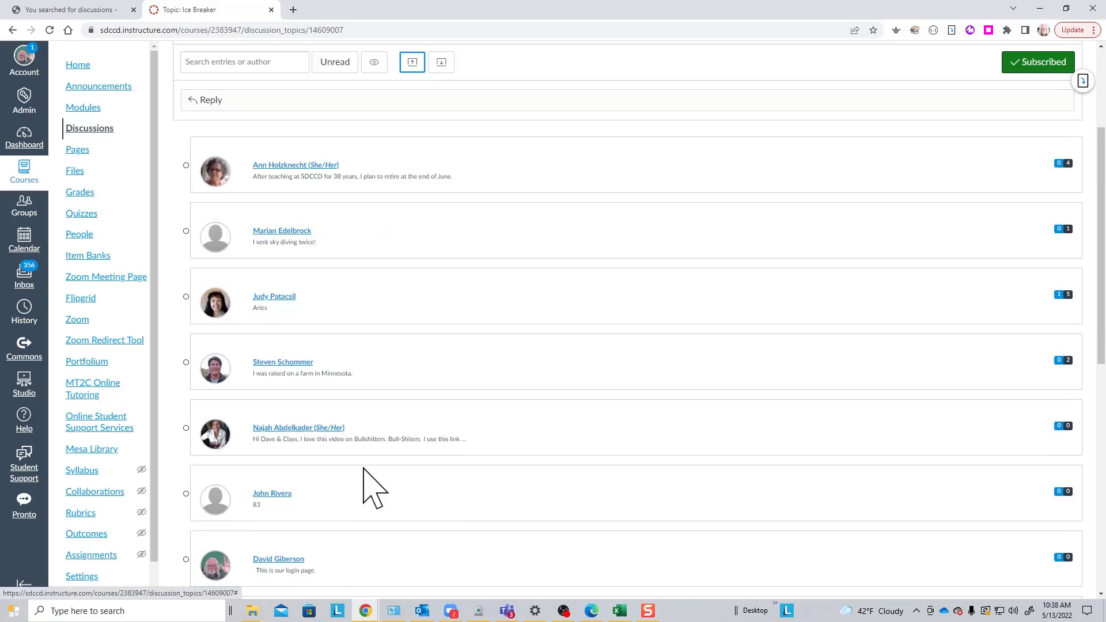
scroll(364, 469, "down", 8)
scroll(364, 468, "up", 5)
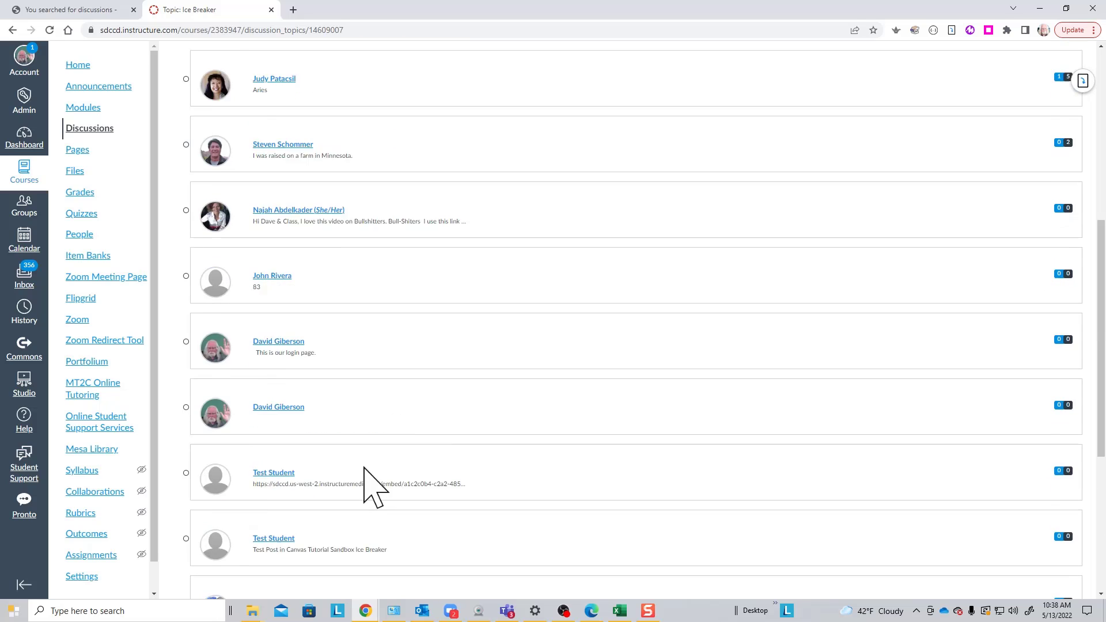
scroll(366, 482, "up", 7)
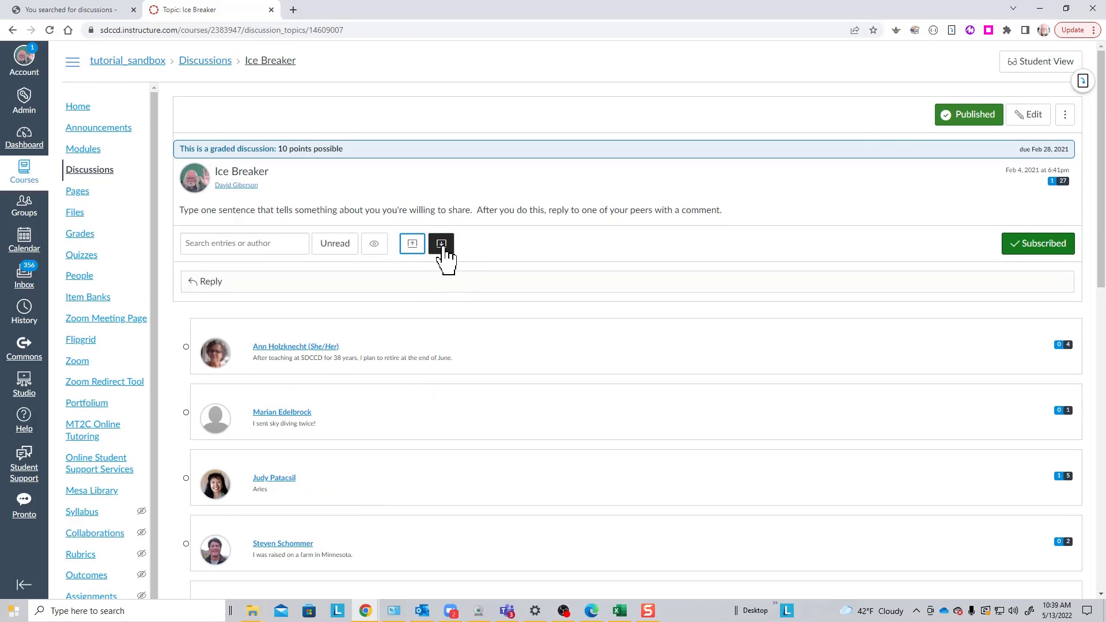
left_click(441, 245)
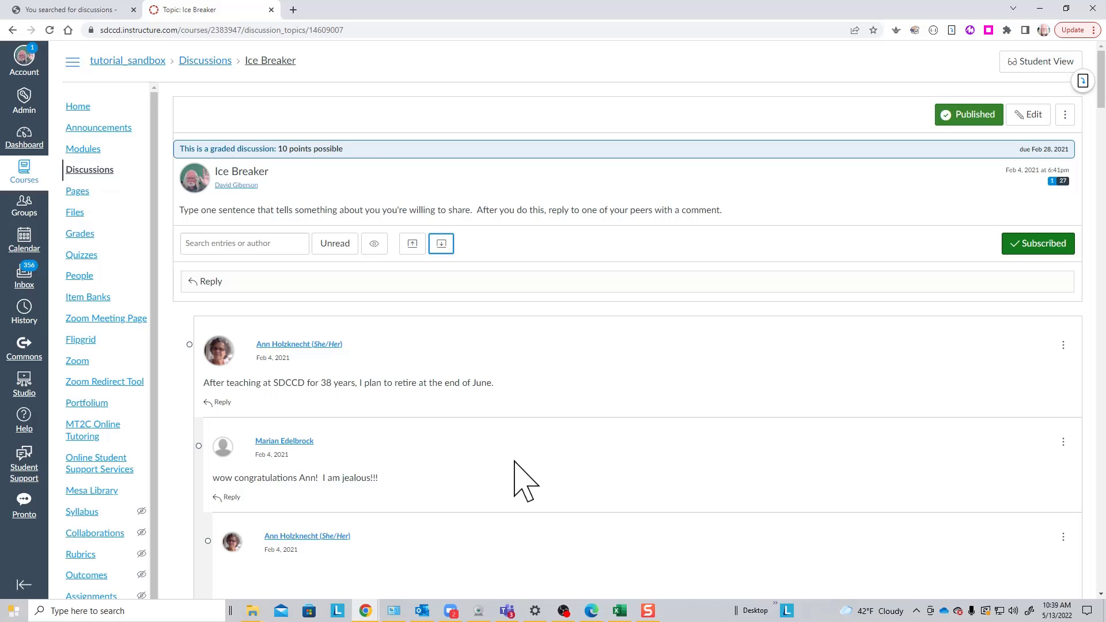
scroll(514, 461, "down", 6)
scroll(514, 459, "up", 3)
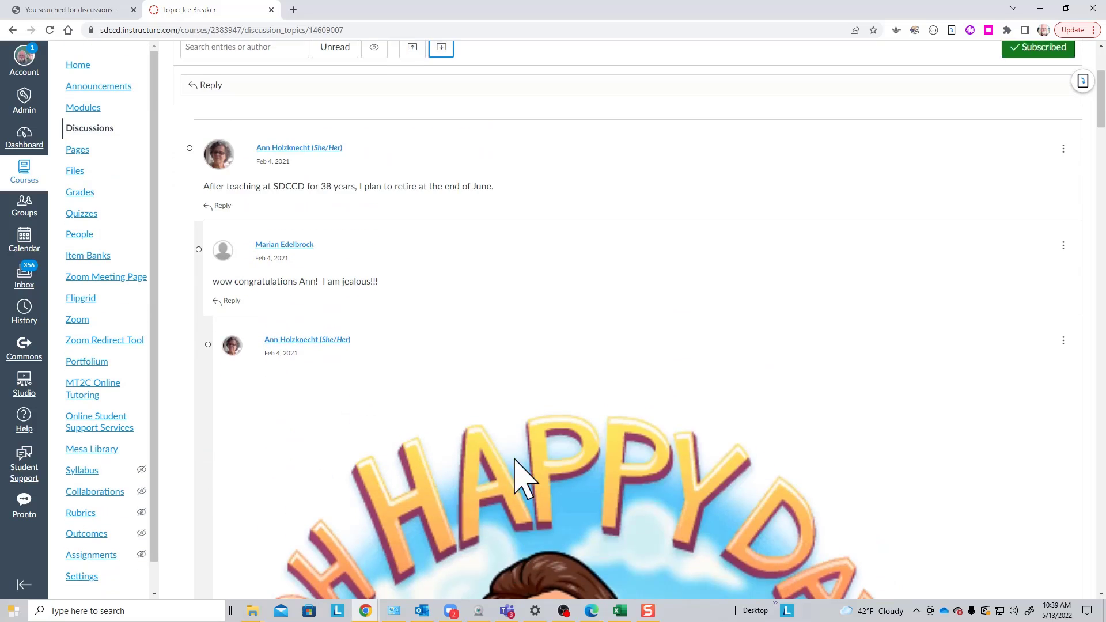
scroll(515, 459, "up", 2)
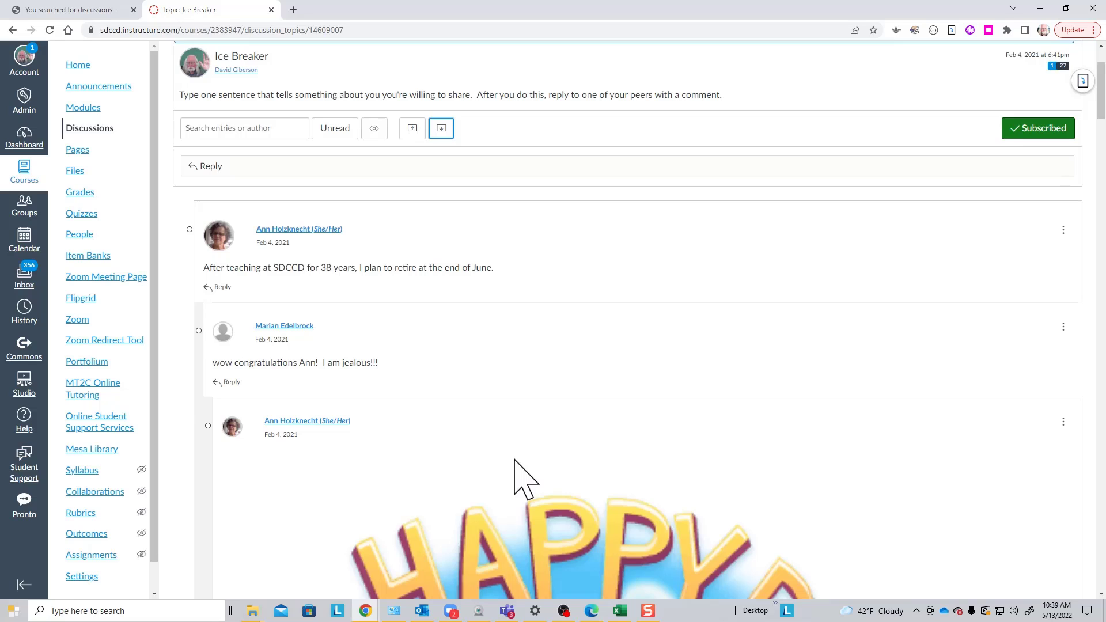
scroll(514, 461, "up", 2)
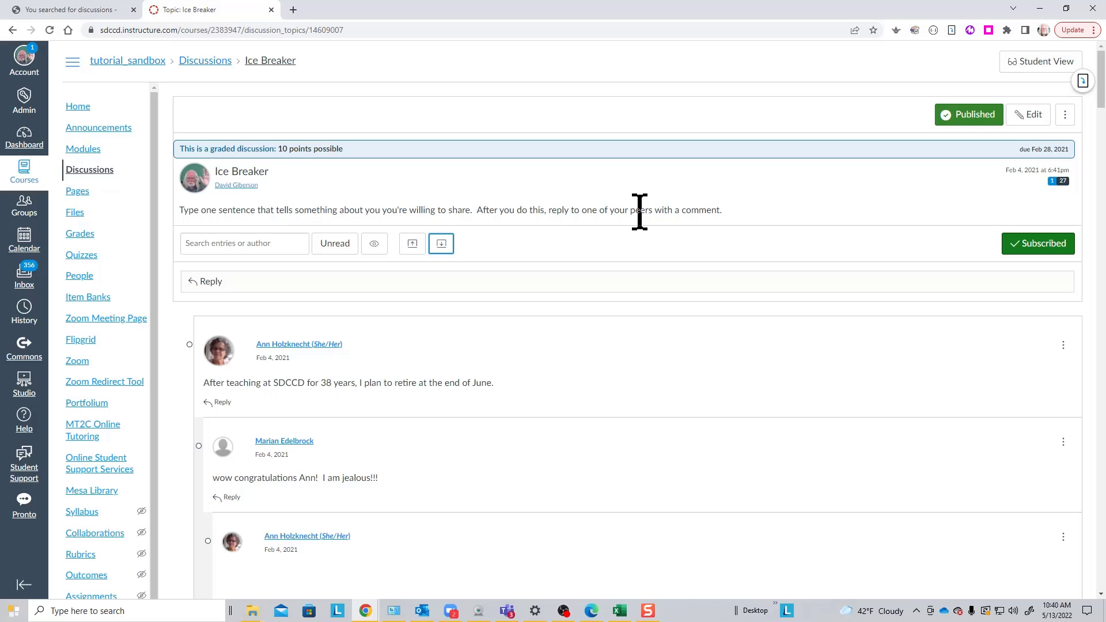
Open and focus an empty reply box under the Ice Breaker prompt
left_click(212, 284)
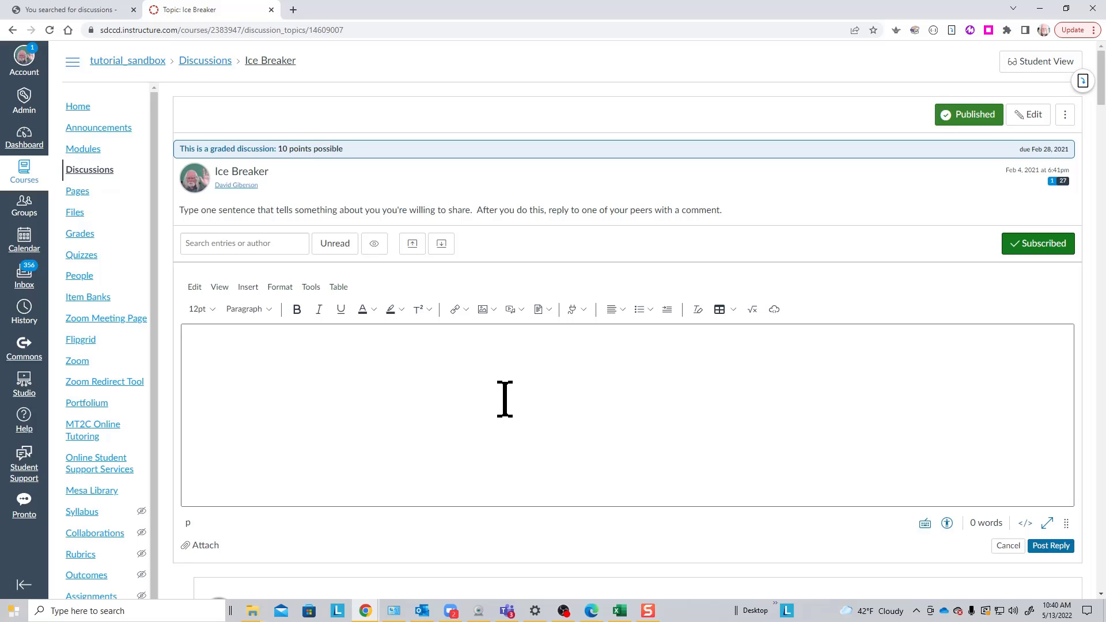
left_click(257, 361)
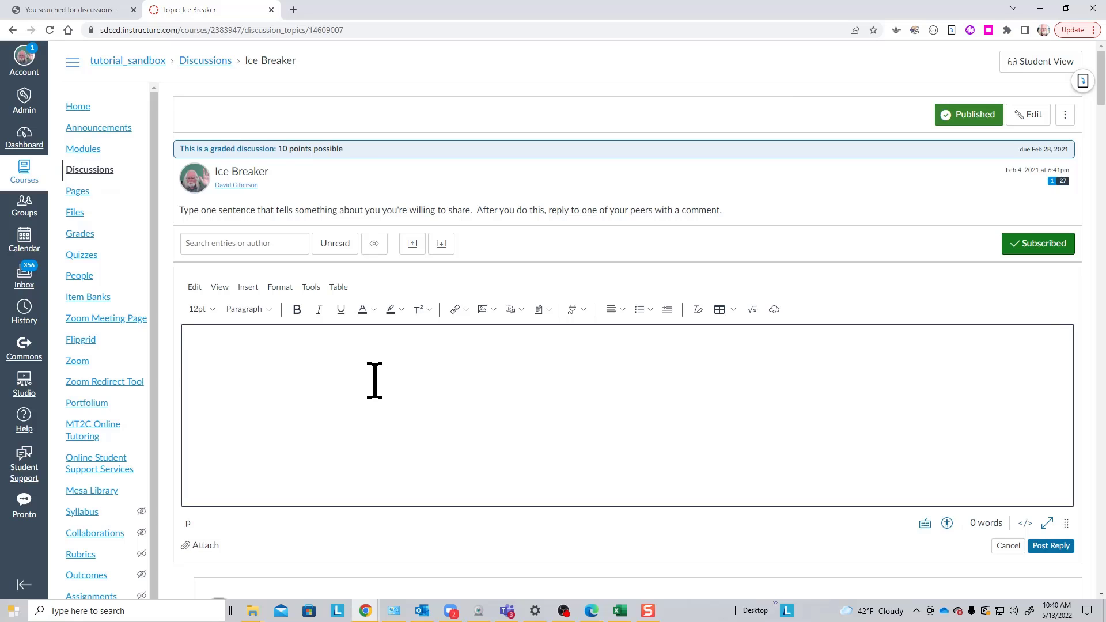
Scroll through the Ice Breaker replies: the retirement post, the nested congratulations, and the Oh Happy Day image
scroll(374, 380, "down", 5)
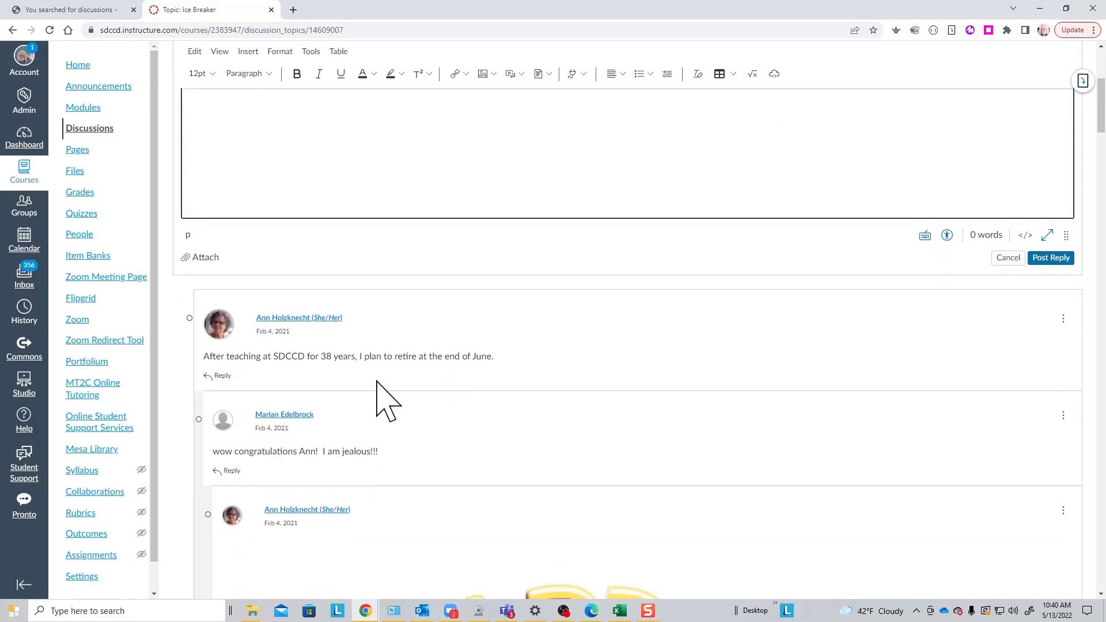
scroll(413, 378, "up", 1)
scroll(403, 359, "up", 2)
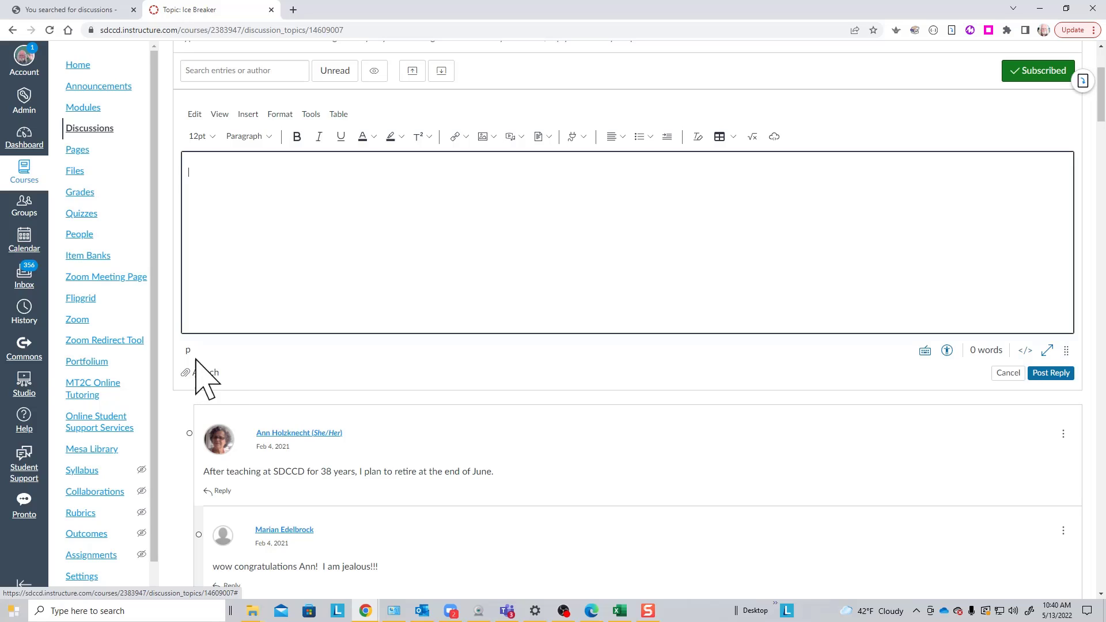
scroll(612, 467, "down", 4)
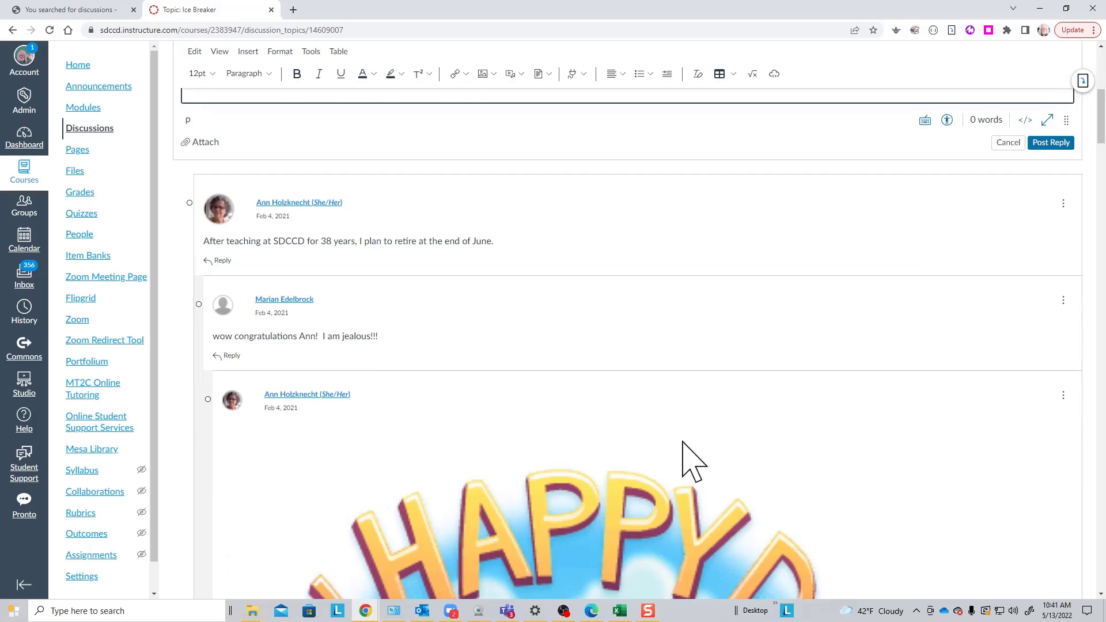
scroll(699, 437, "down", 1)
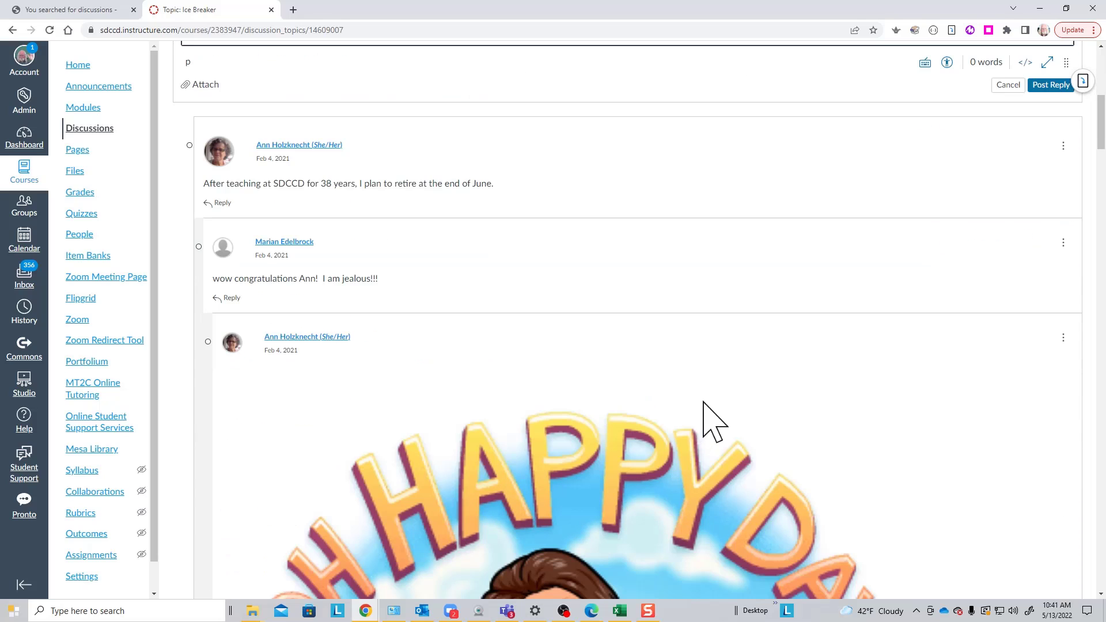
scroll(703, 401, "down", 13)
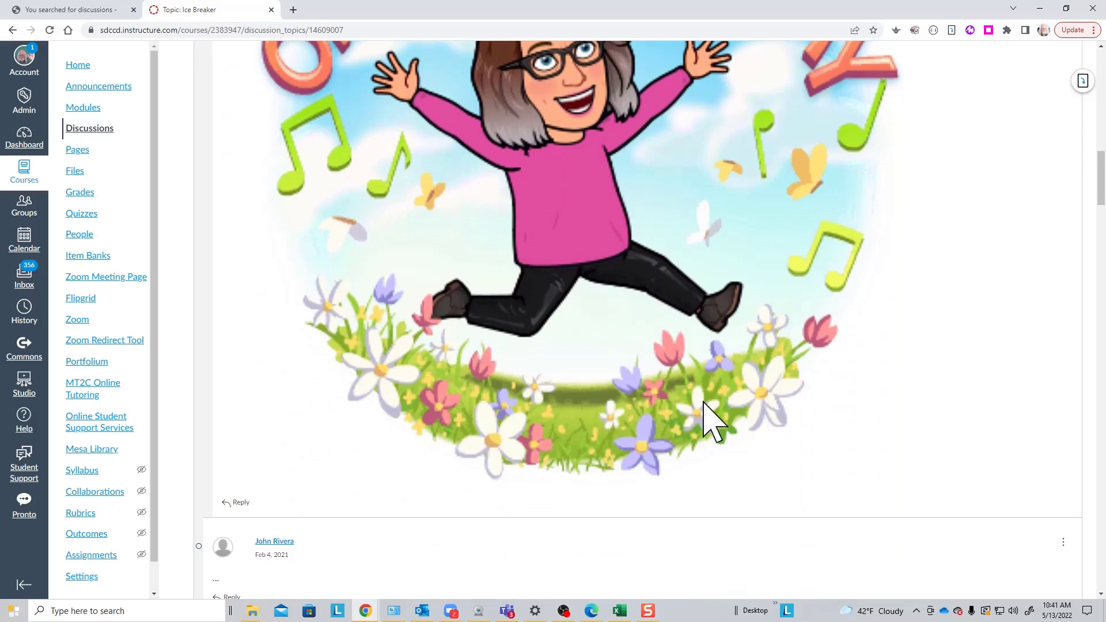
scroll(703, 403, "down", 13)
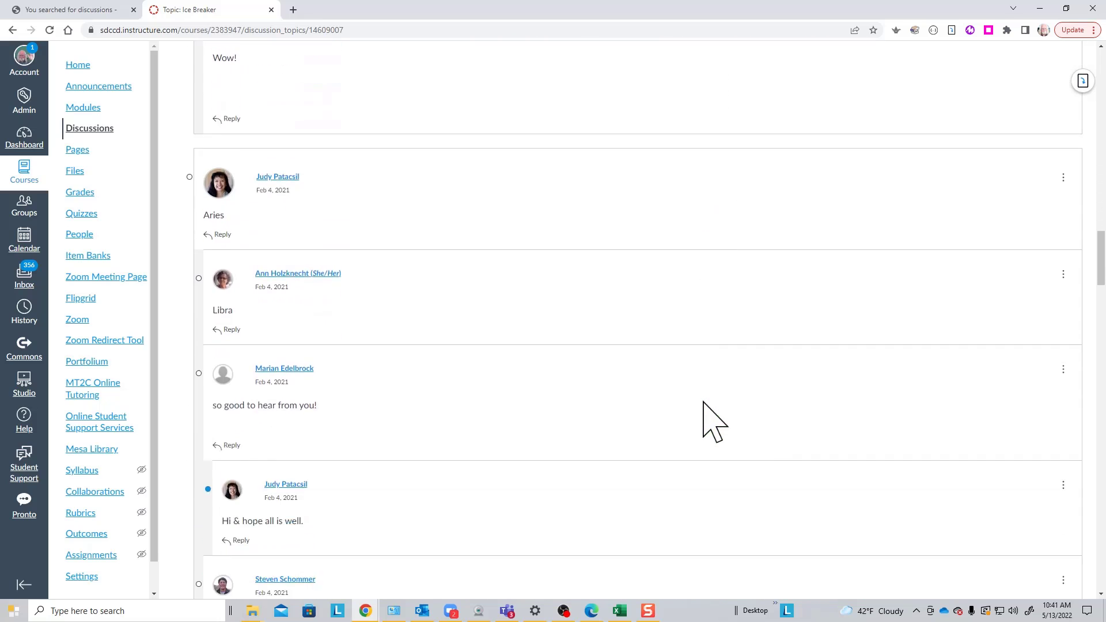
scroll(704, 402, "down", 3)
scroll(705, 402, "up", 16)
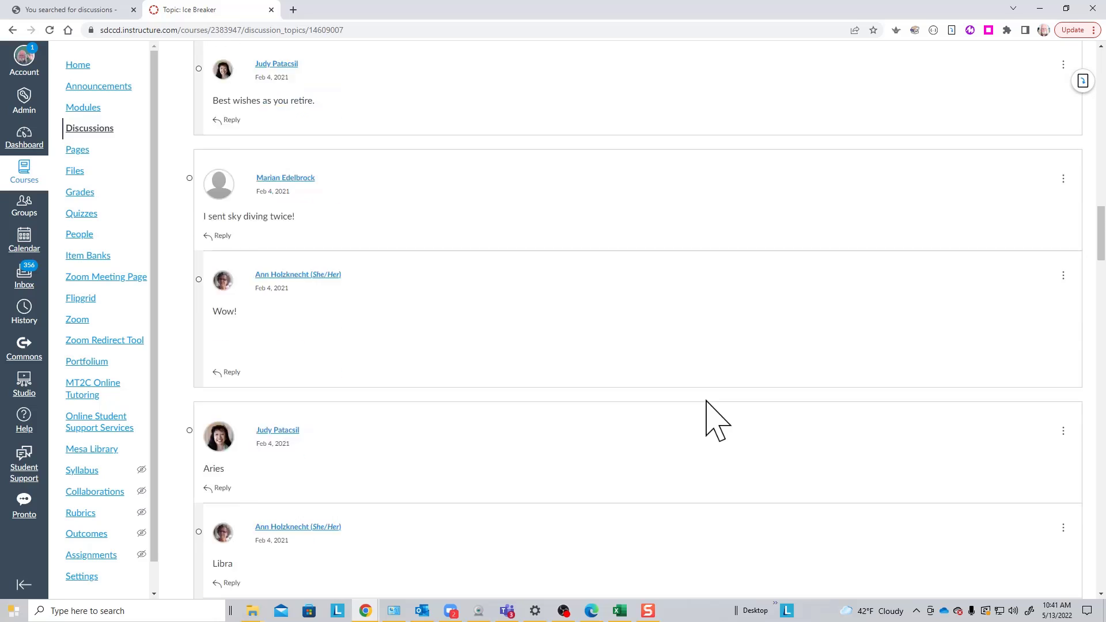
scroll(706, 400, "up", 15)
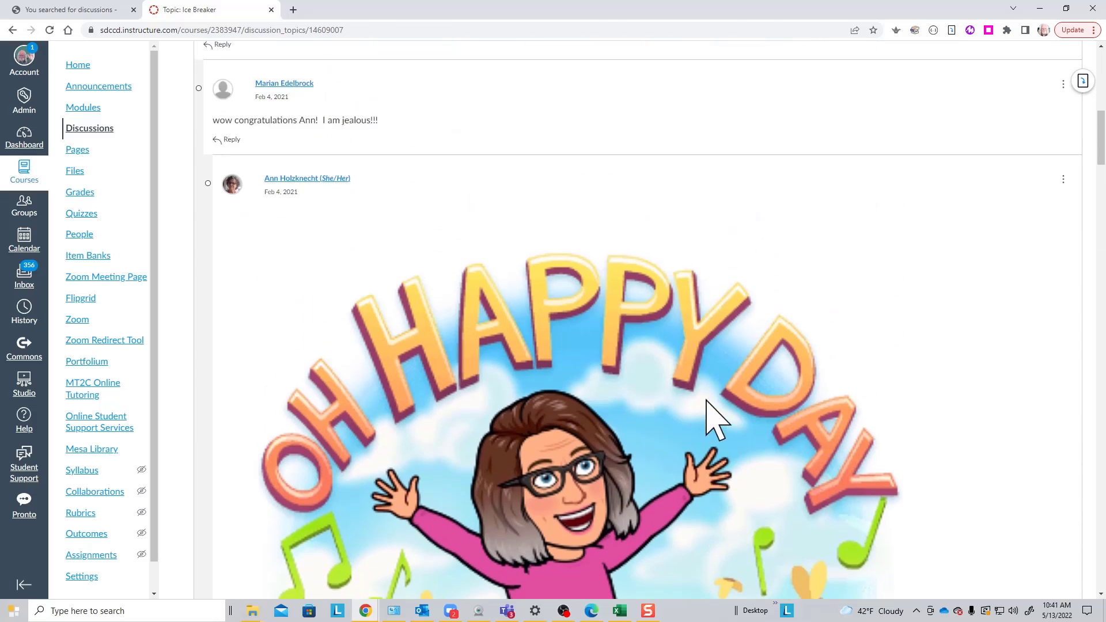
scroll(706, 400, "up", 2)
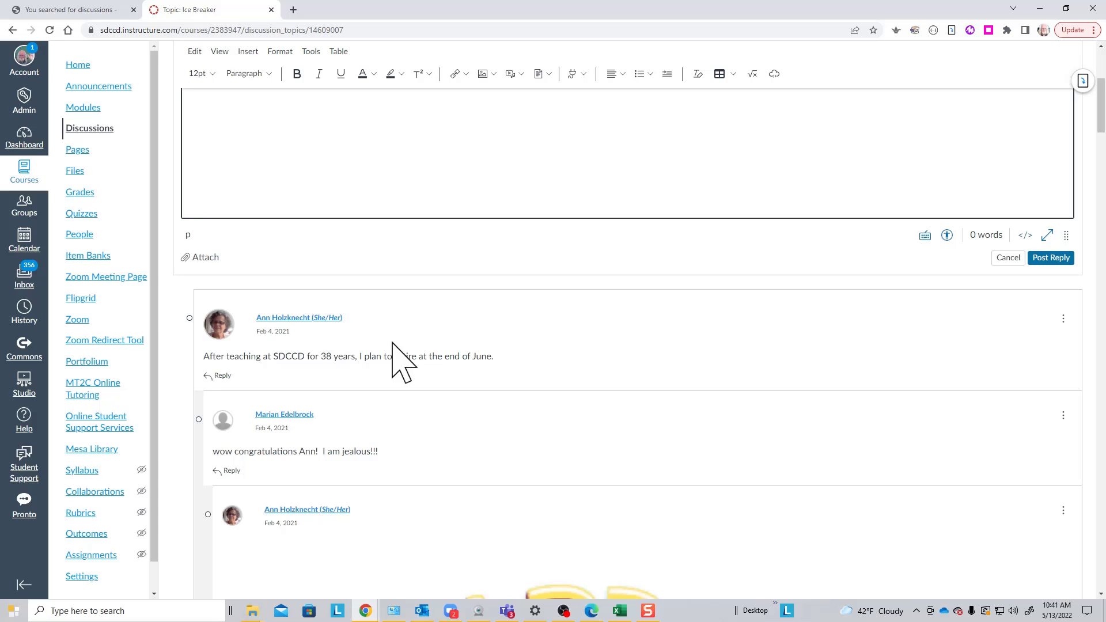
scroll(612, 415, "down", 2)
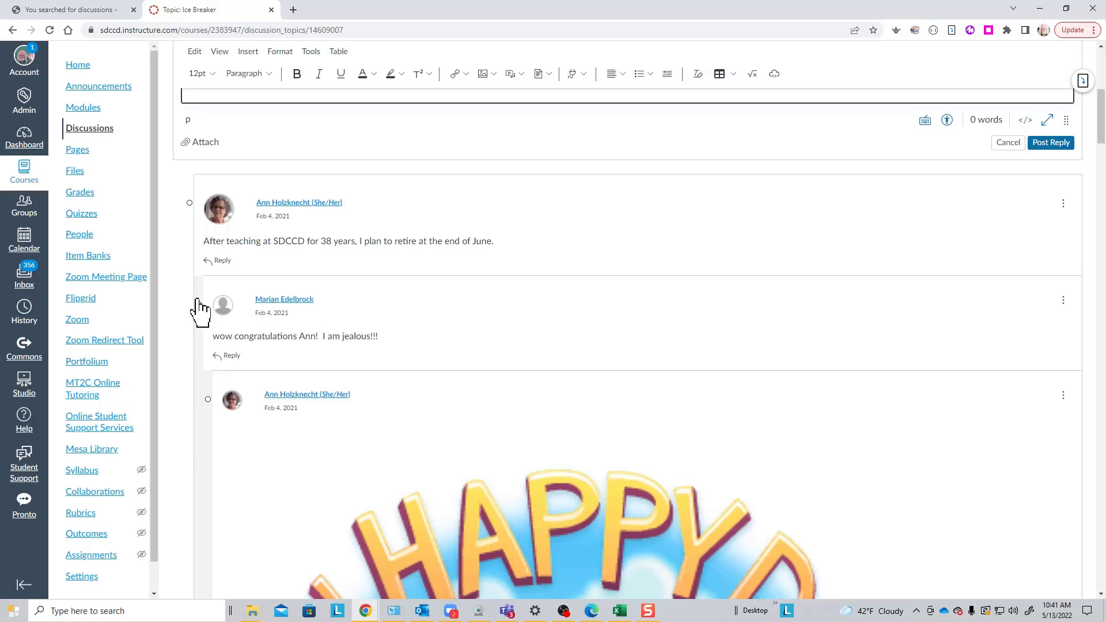
scroll(256, 455, "down", 2)
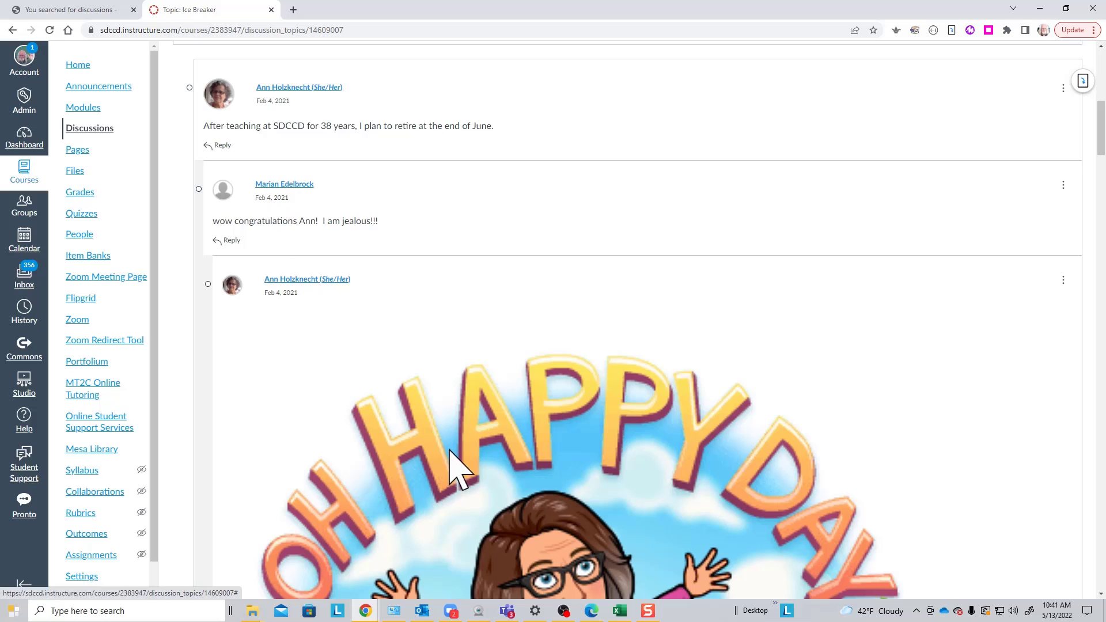
Scroll down again through the threaded replies below the Ice Breaker prompt
scroll(455, 464, "down", 6)
scroll(455, 464, "down", 4)
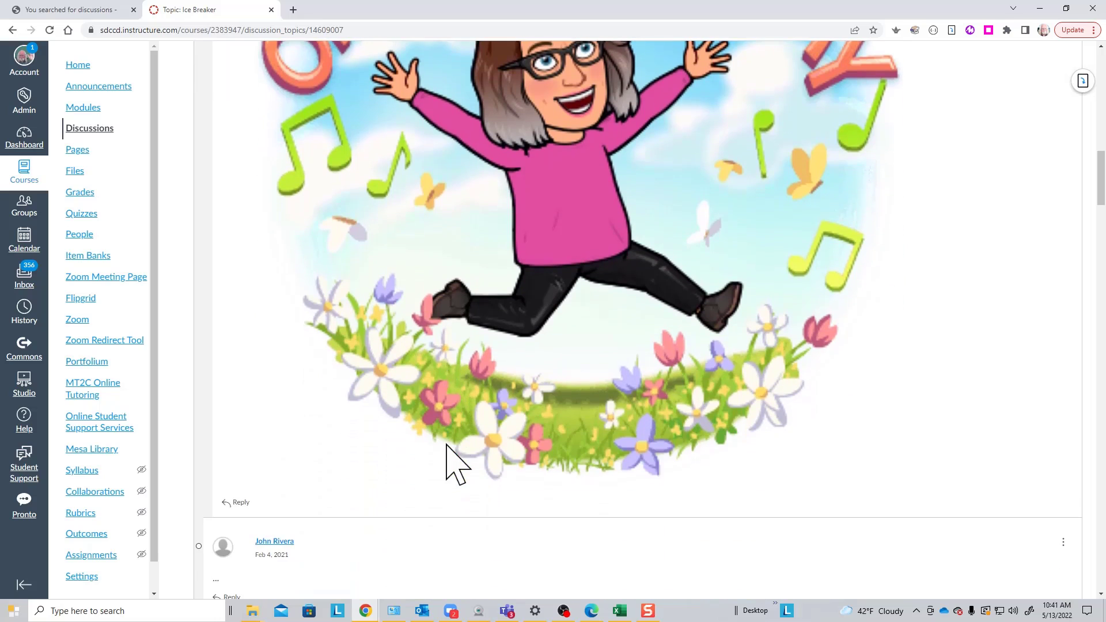
scroll(333, 366, "down", 1)
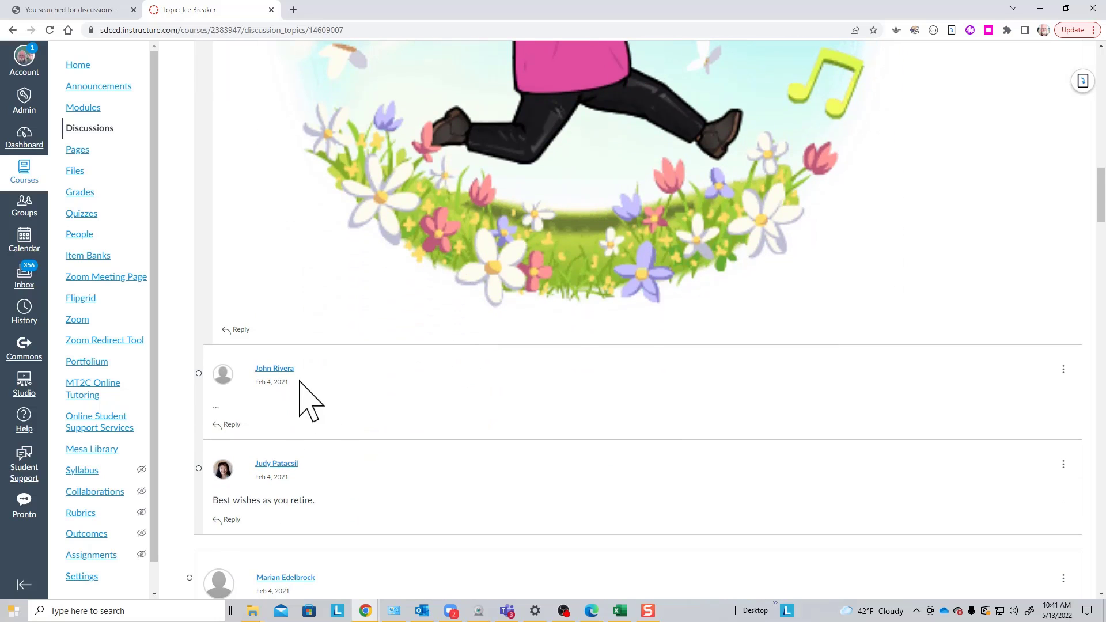
scroll(296, 406, "up", 15)
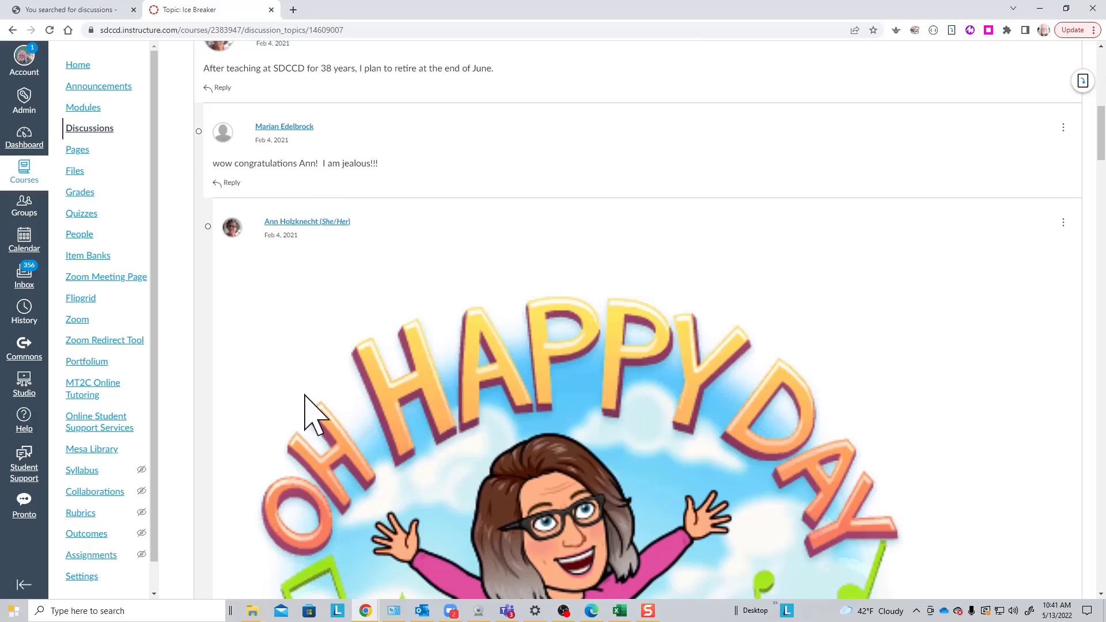
scroll(555, 439, "down", 8)
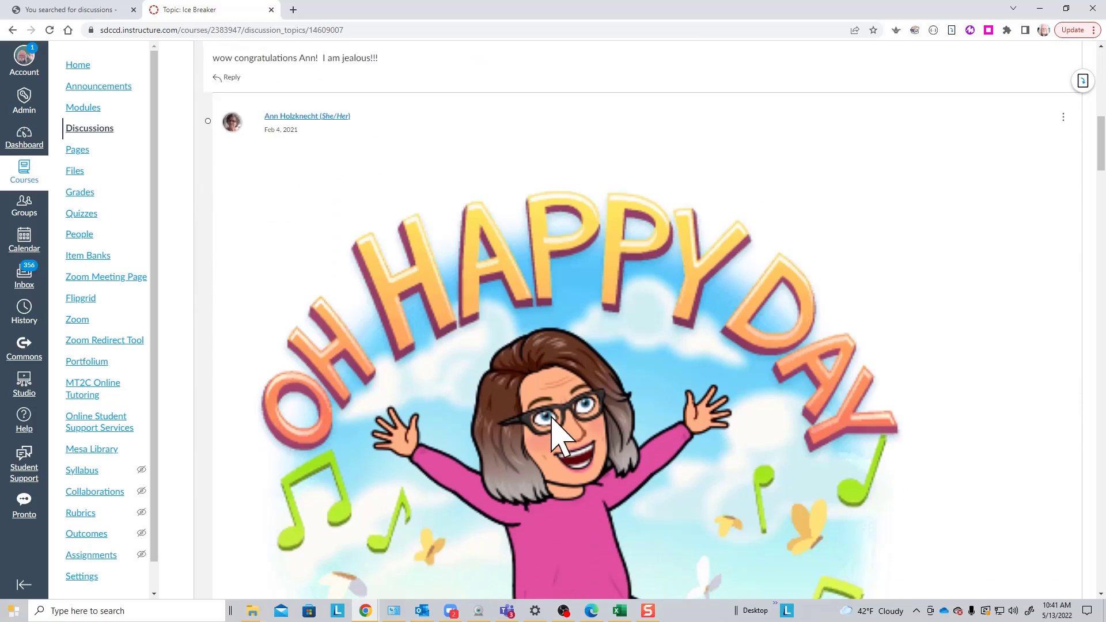
scroll(553, 435, "up", 5)
scroll(555, 438, "up", 3)
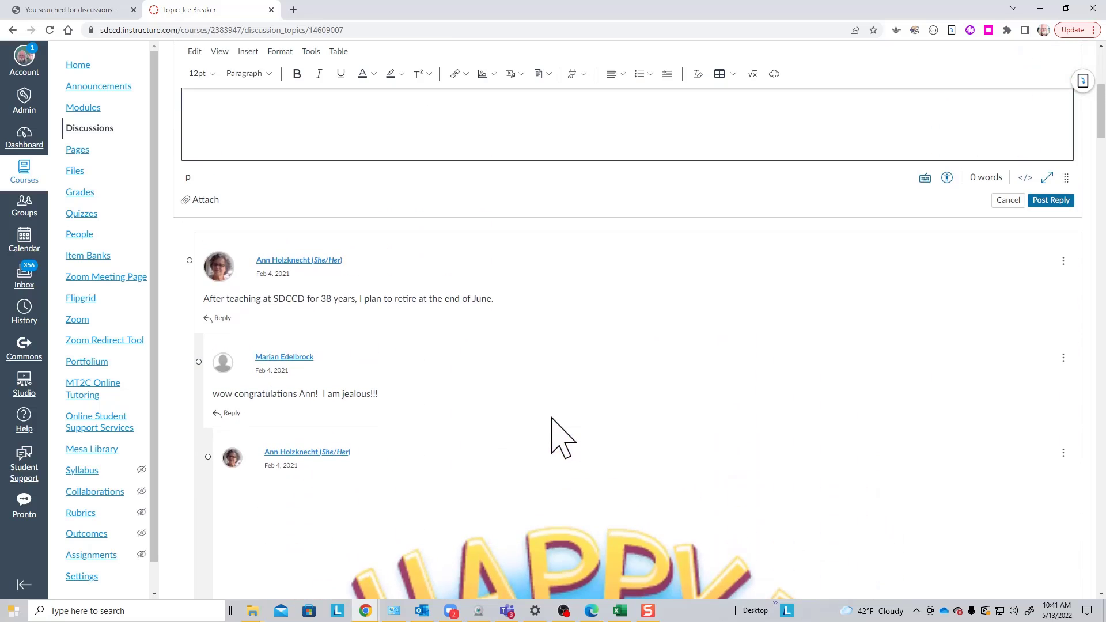
scroll(555, 439, "down", 2)
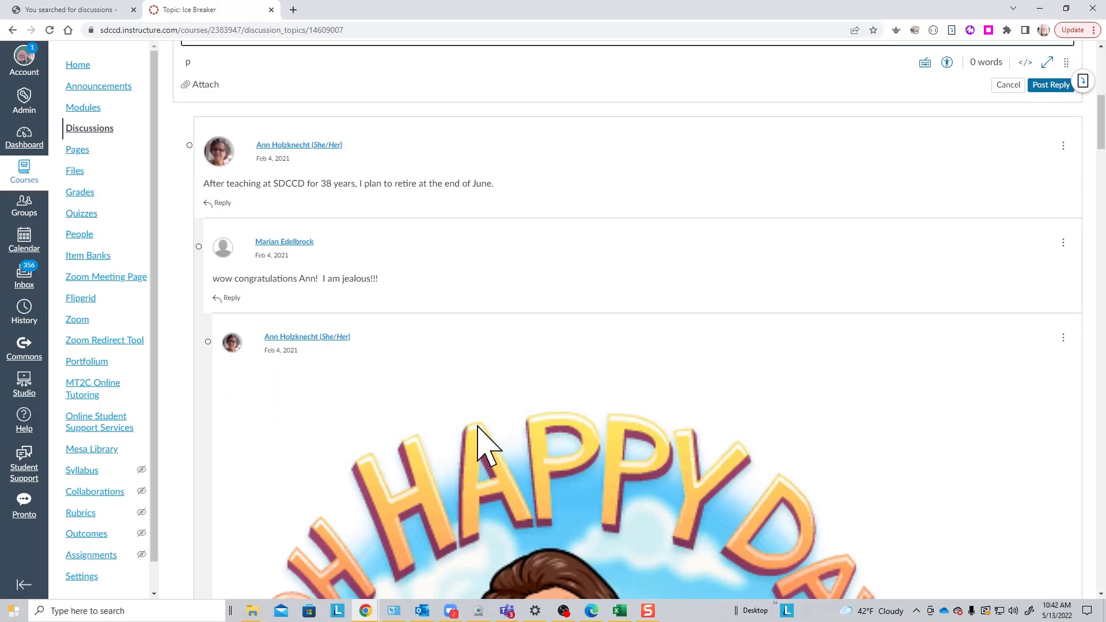
scroll(462, 394, "down", 6)
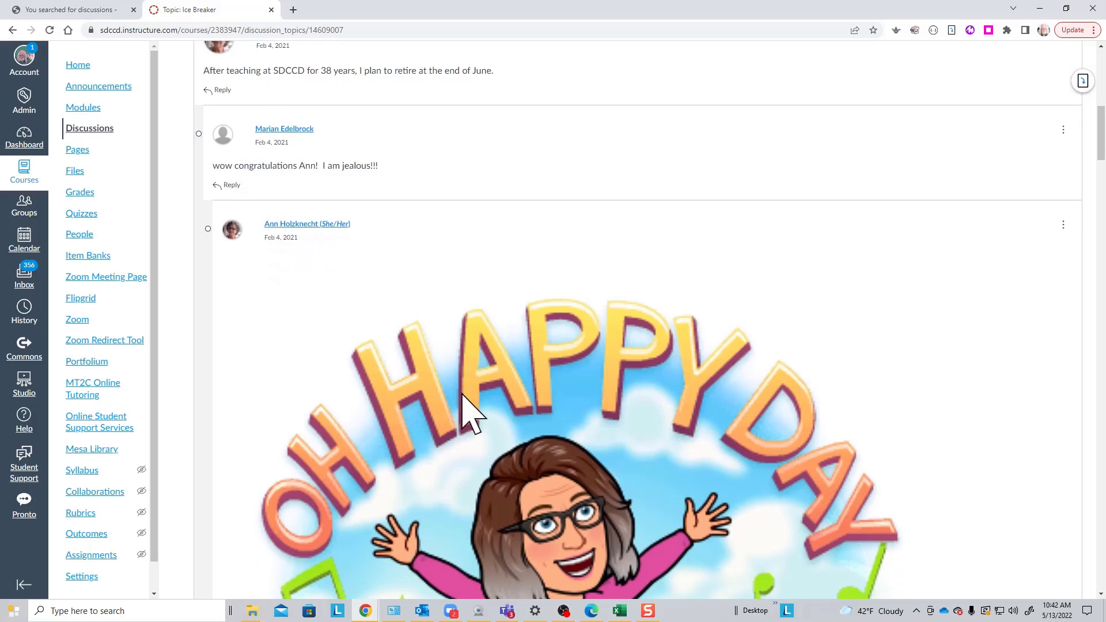
scroll(462, 396, "down", 5)
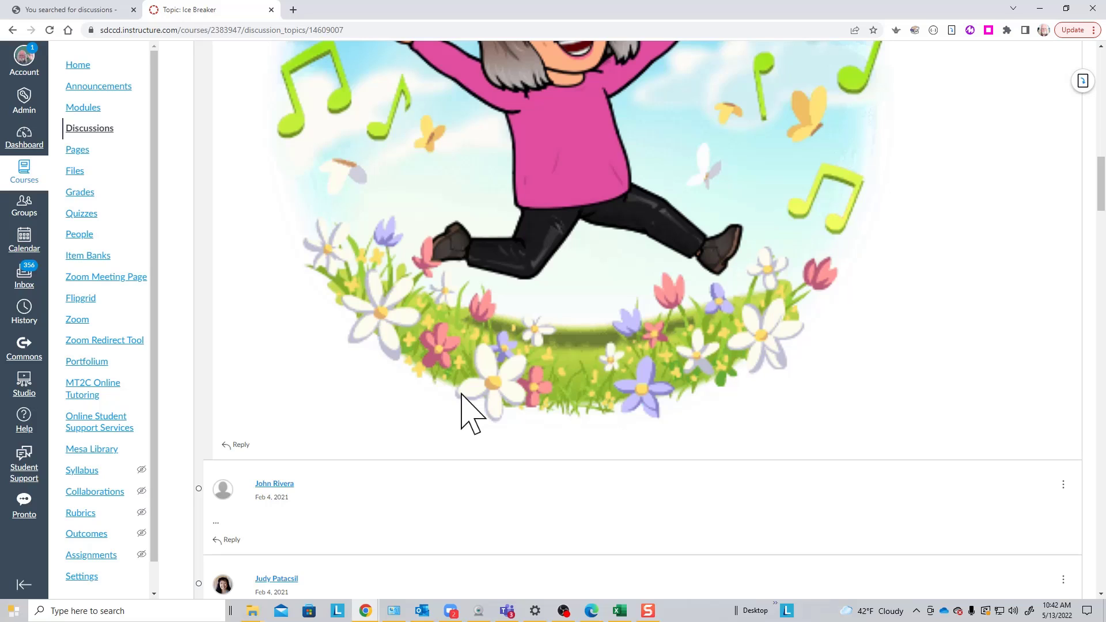
scroll(457, 395, "down", 1)
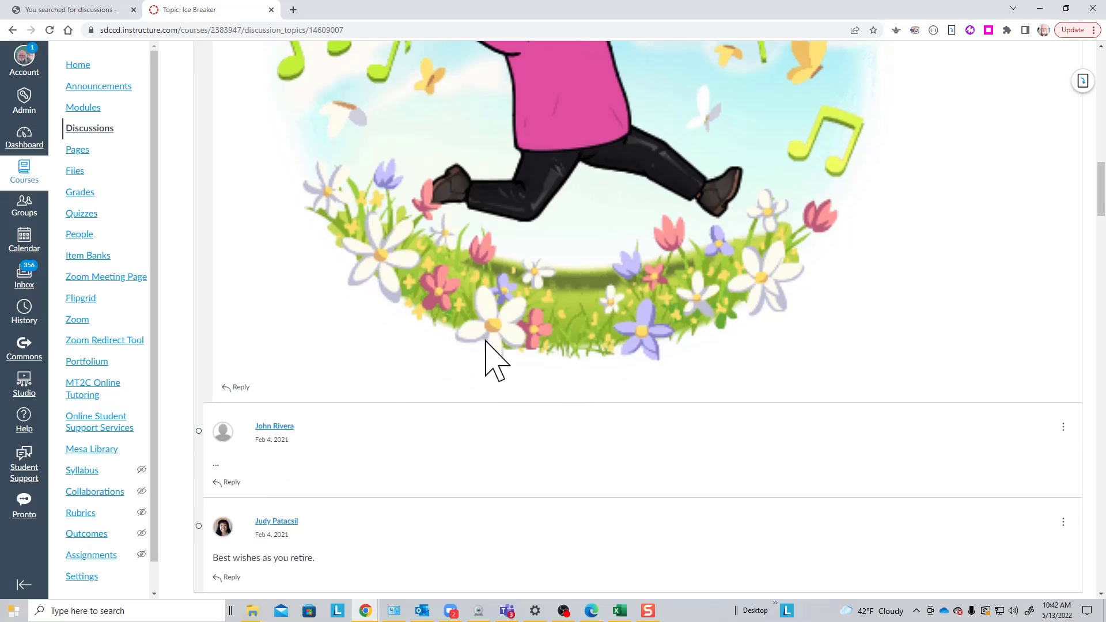
scroll(563, 451, "down", 4)
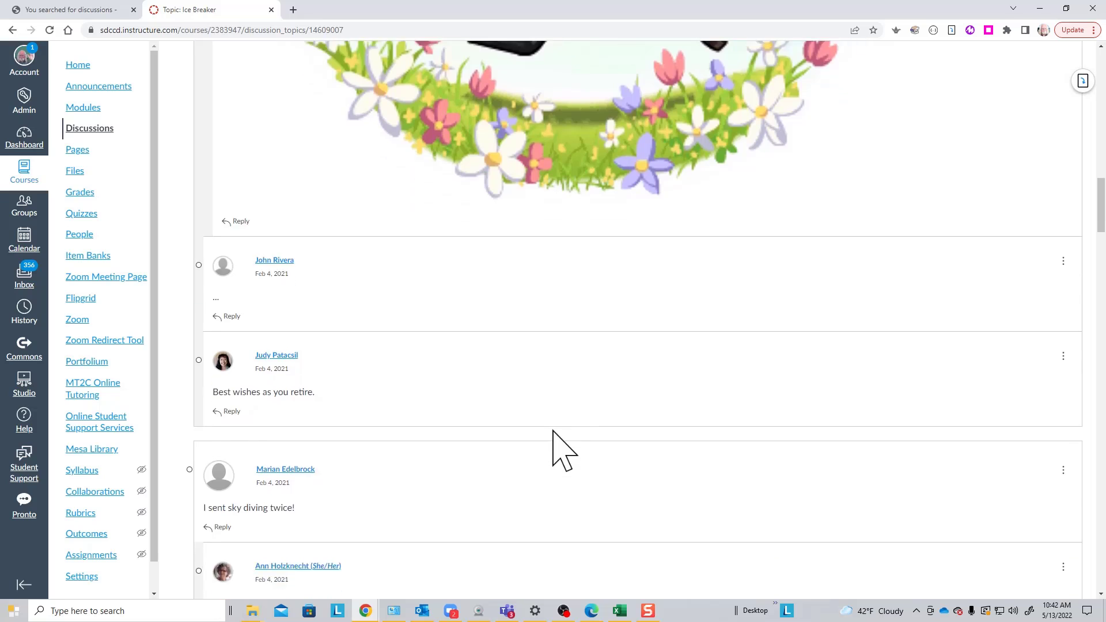
Scroll back up to the Ice Breaker prompt and its empty 0-word reply box
scroll(563, 450, "up", 4)
scroll(563, 451, "up", 15)
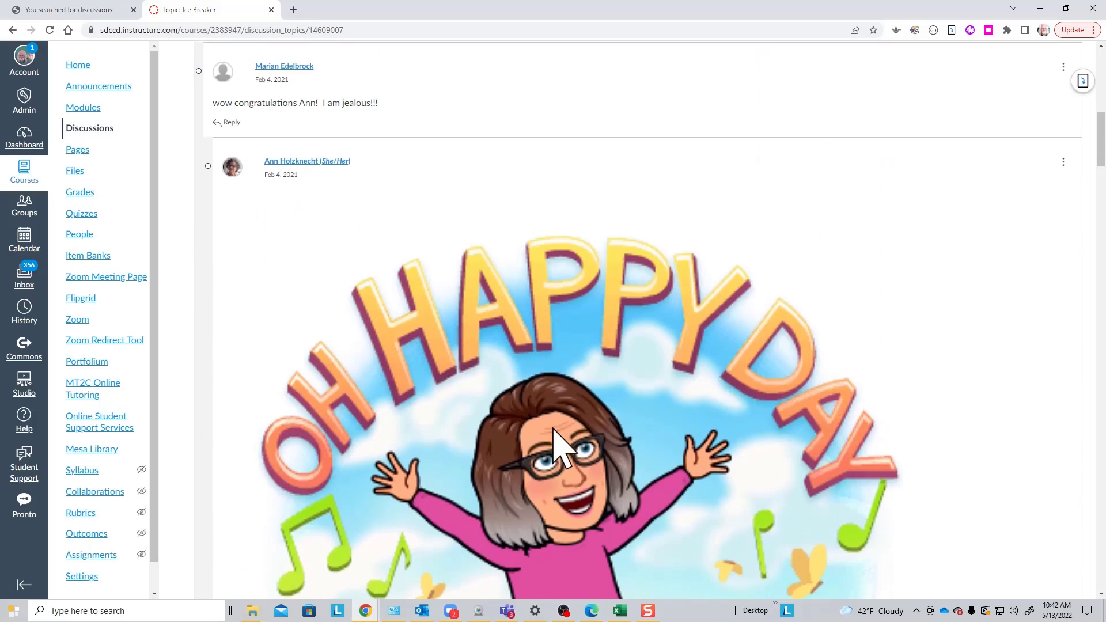
scroll(553, 429, "up", 2)
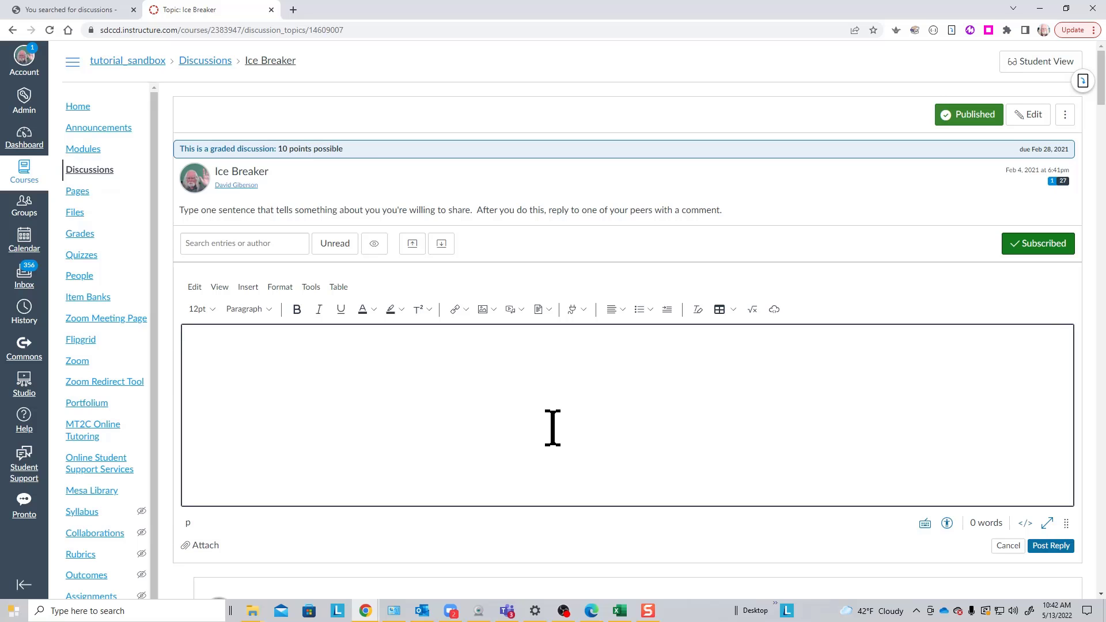
scroll(552, 426, "down", 14)
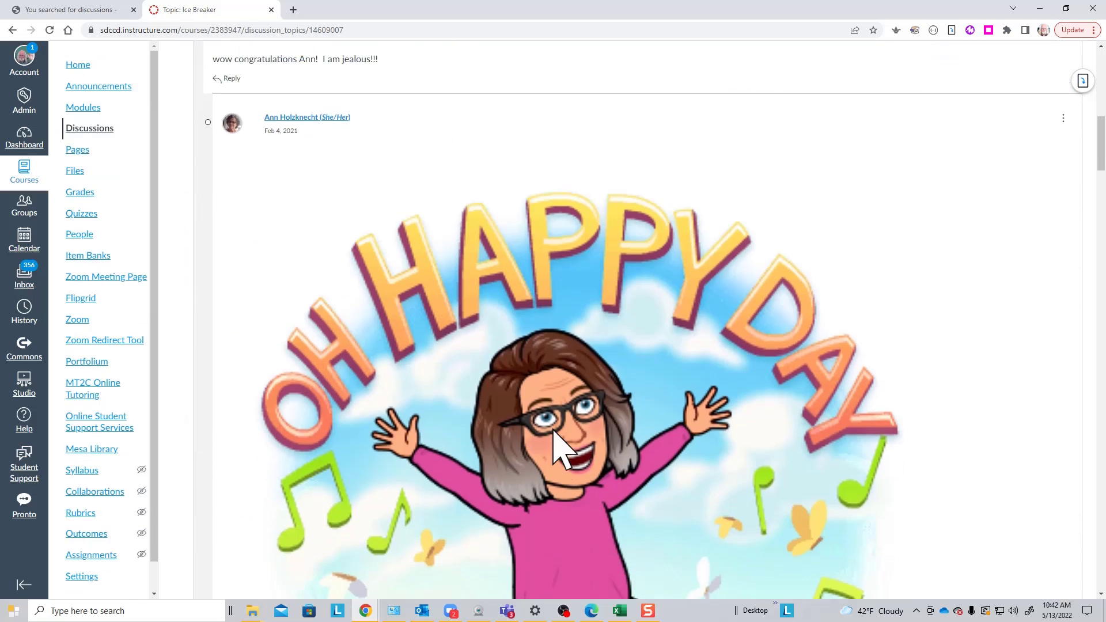
scroll(555, 444, "up", 14)
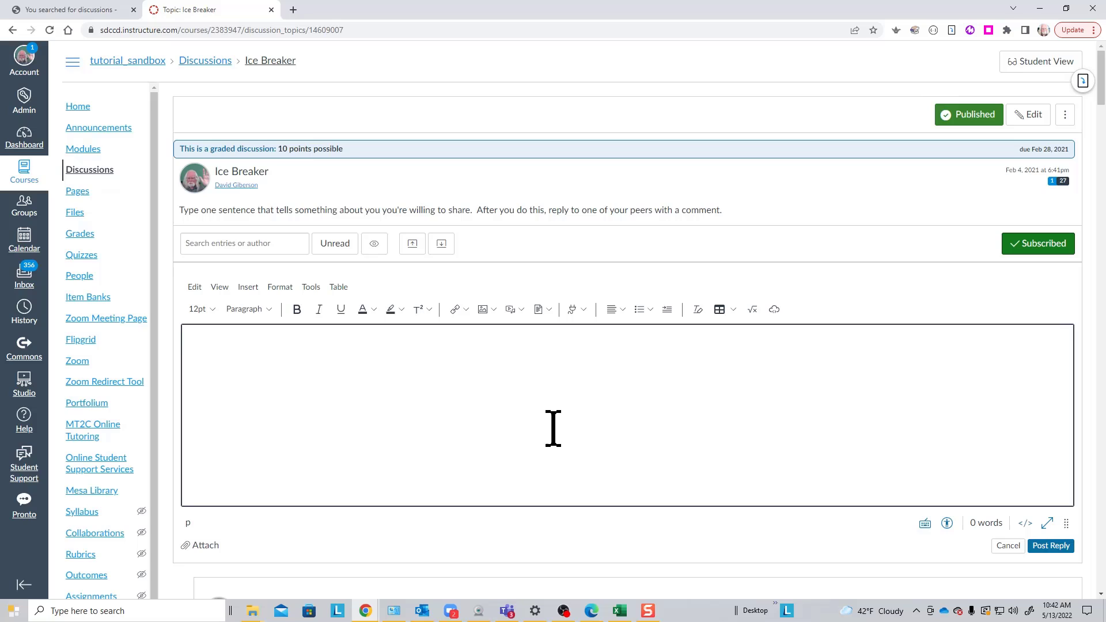